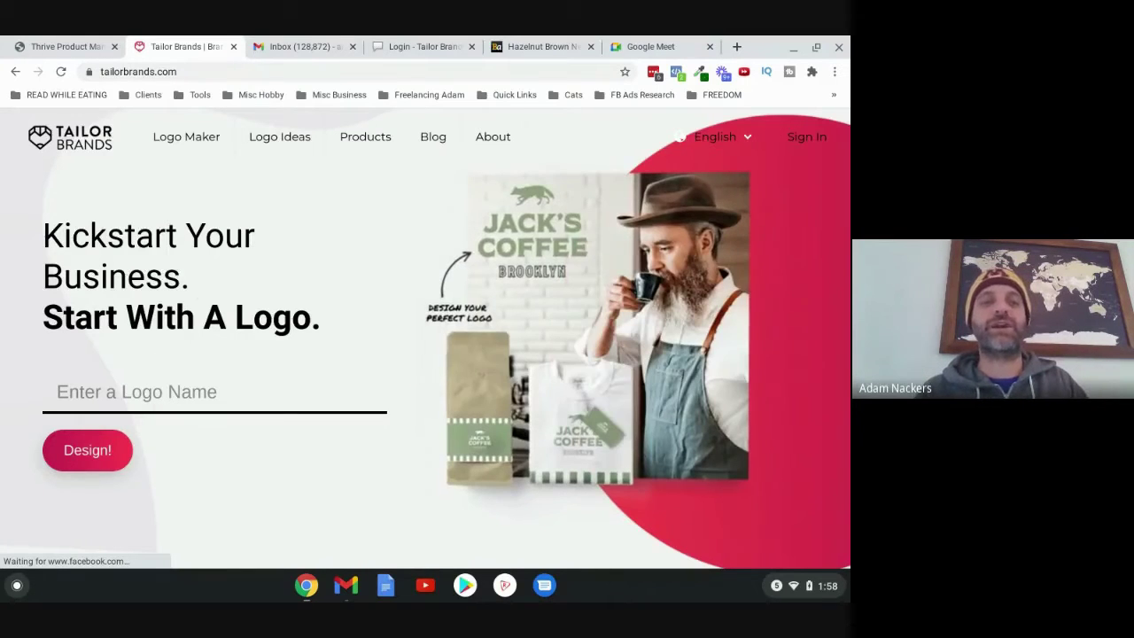
Name the logo 'Online Business Launch' using the autofill suggestion and start designing it.
text(Onli)
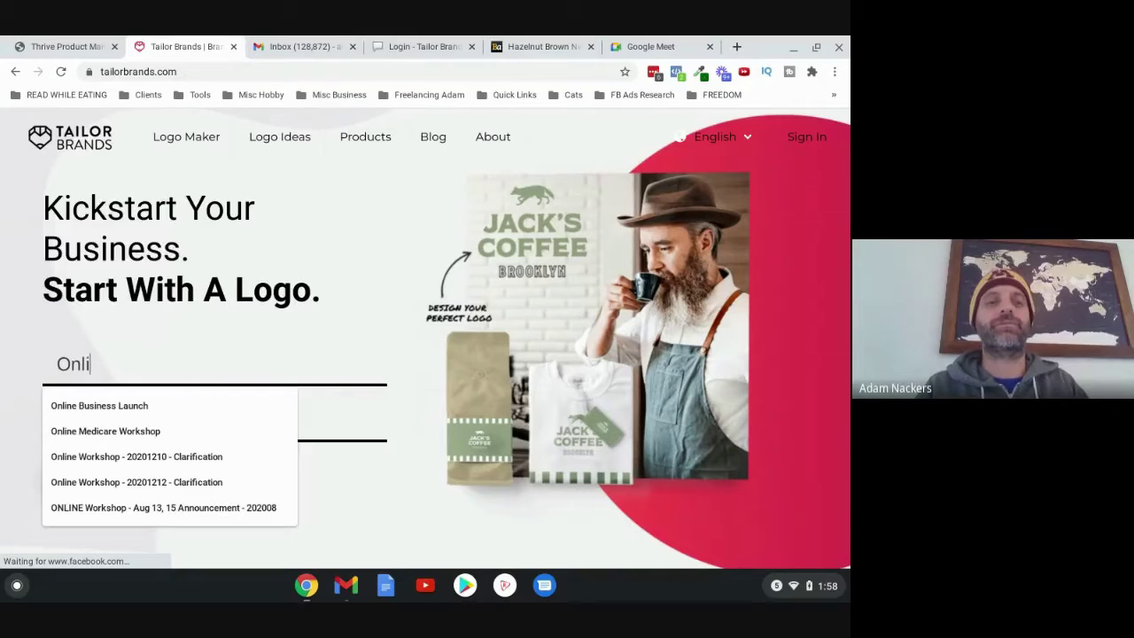
text(ne Business B)
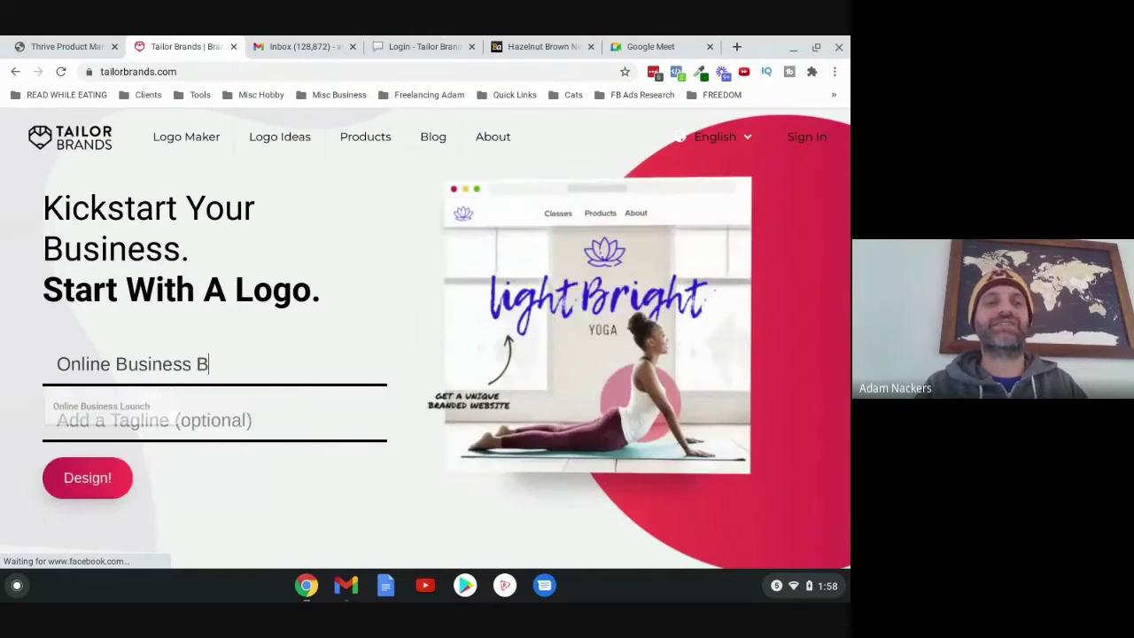
key(Down)
key(Return)
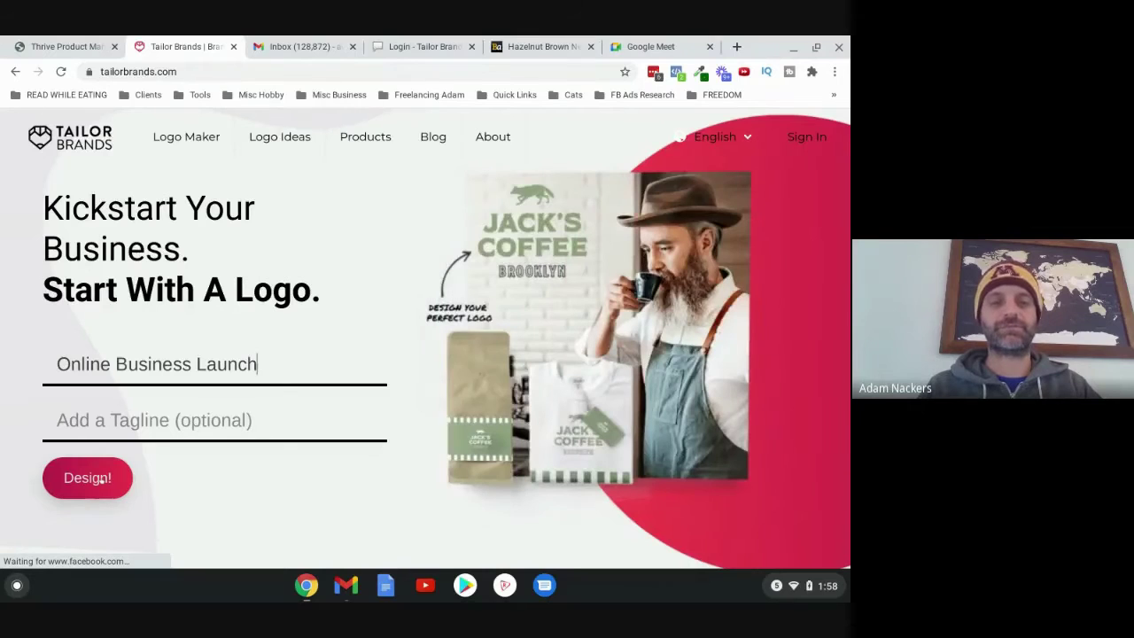
click(102, 480)
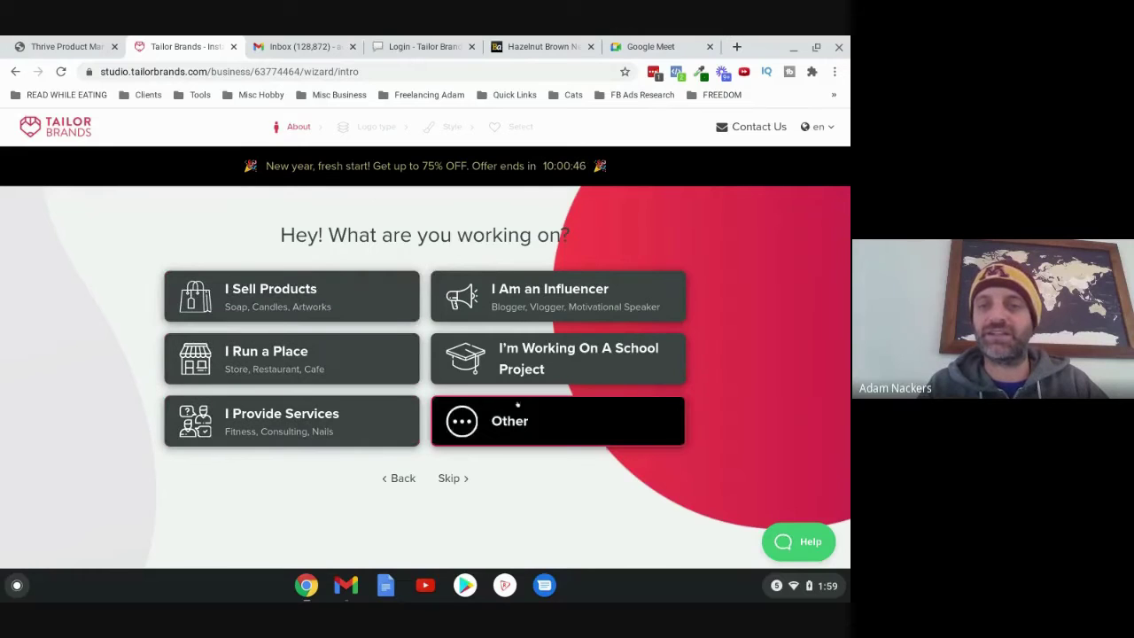
Pick a project category, mark the service as only online, and set the industry to Online Business.
click(522, 310)
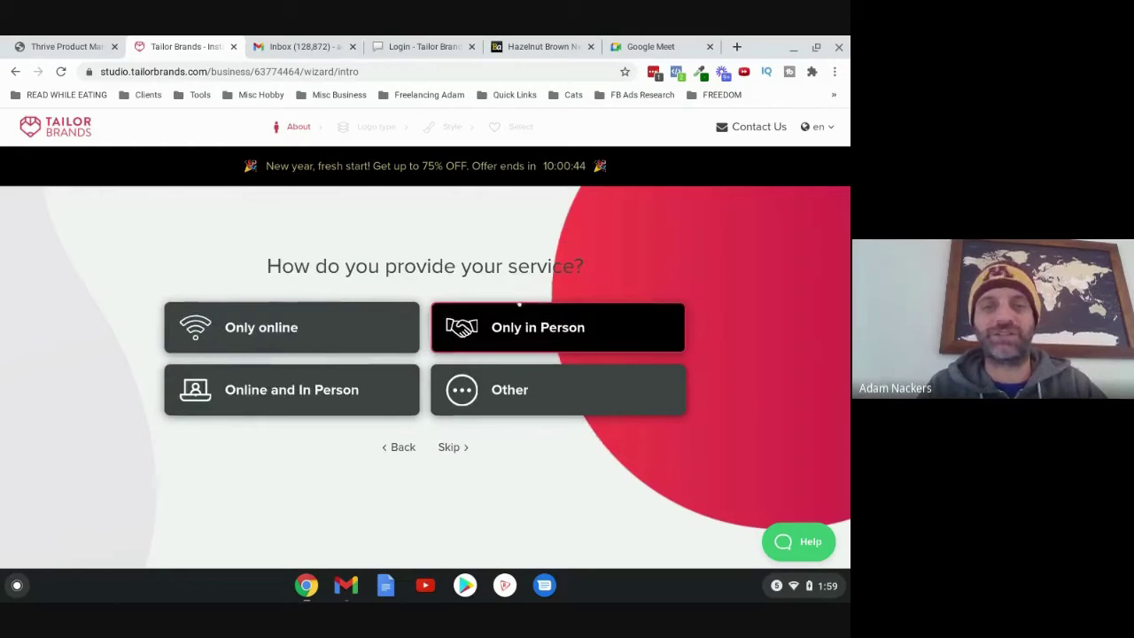
click(350, 304)
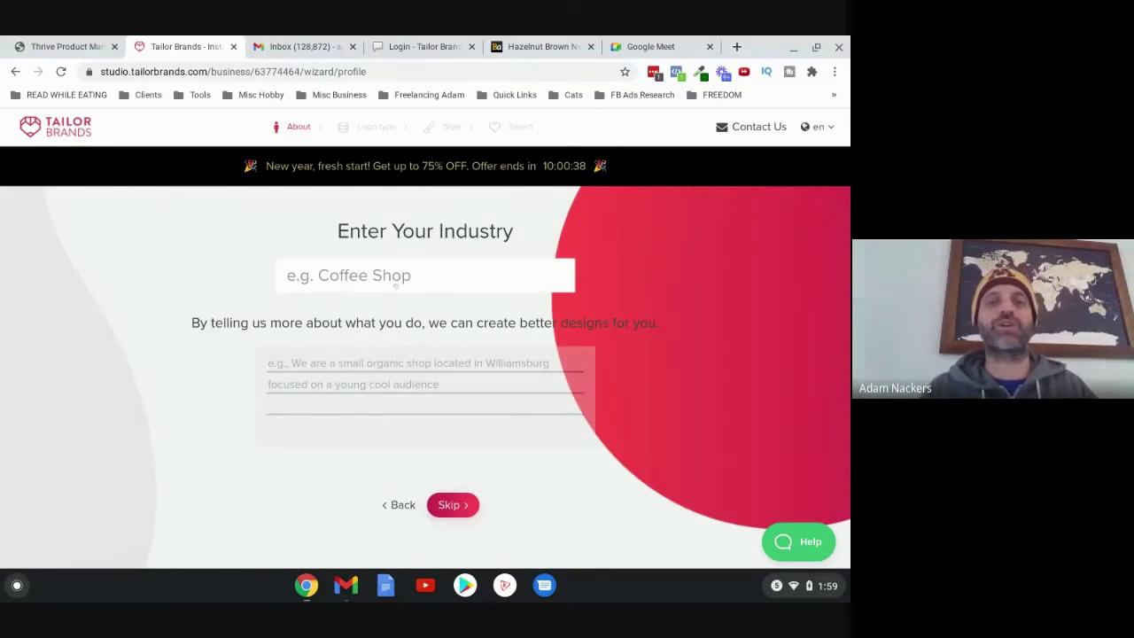
click(390, 277)
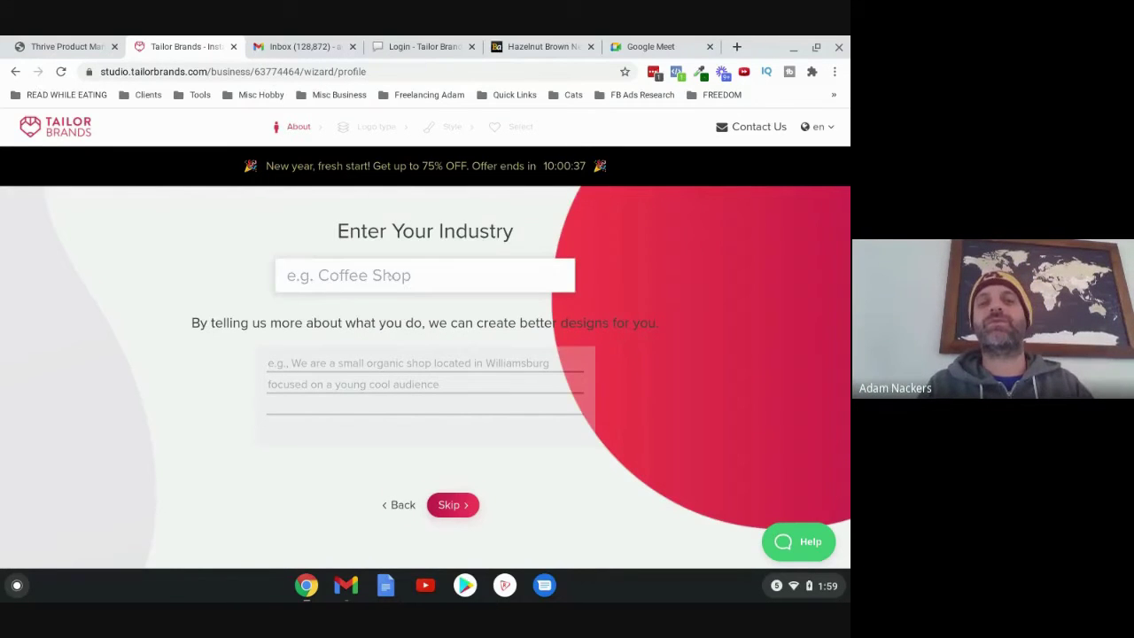
text(Online)
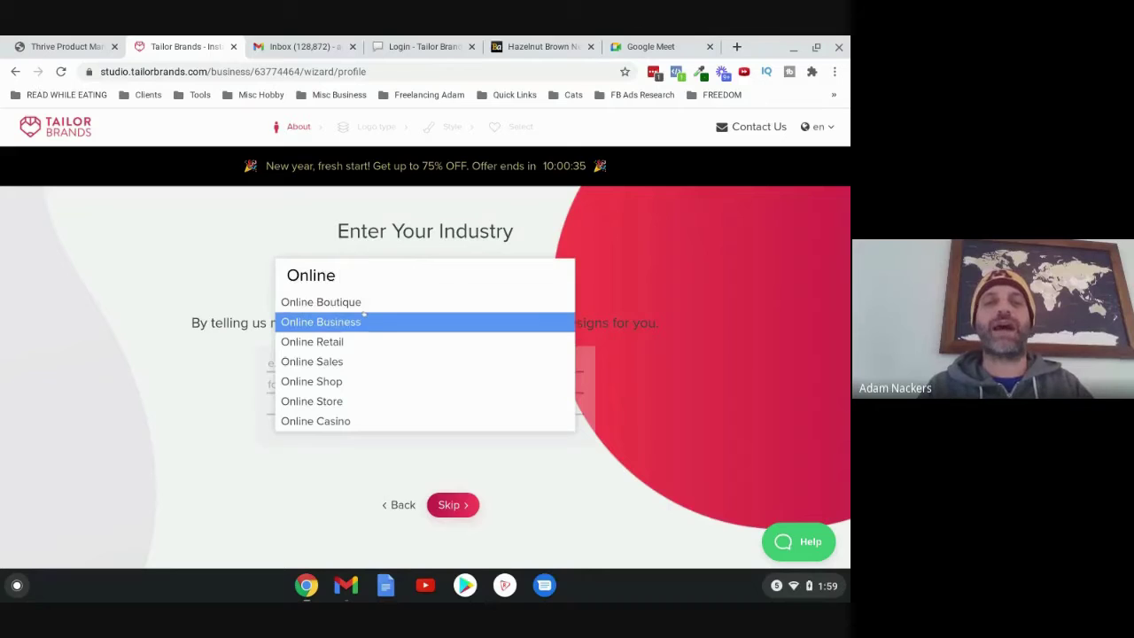
click(359, 321)
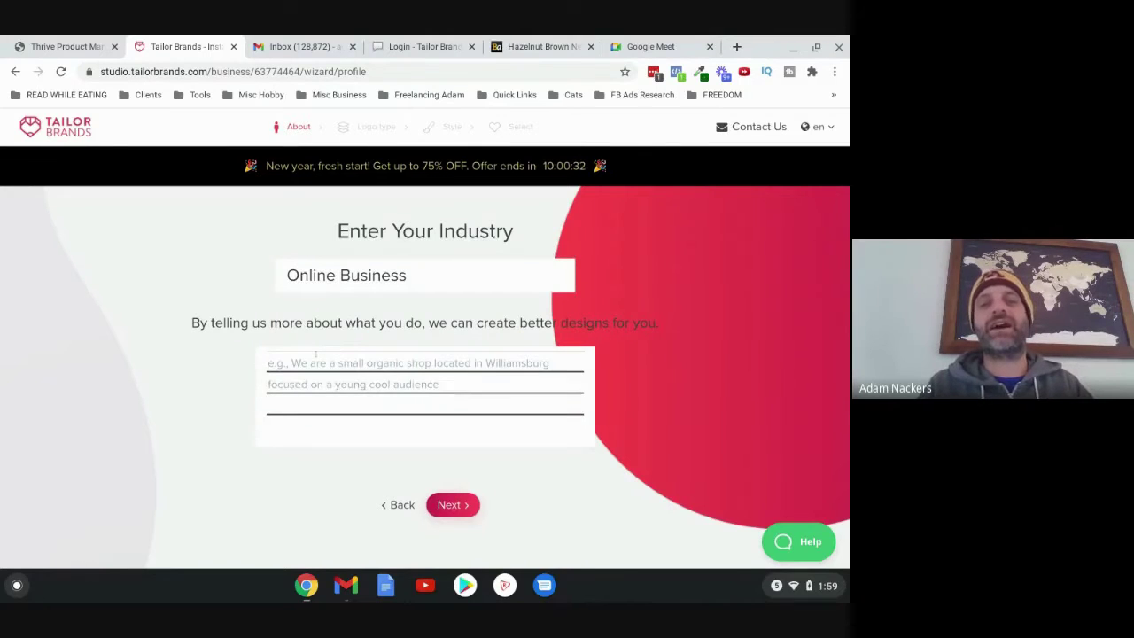
Describe the business as 'Your guide to growing an online business from scratch' and continue.
text(Yo)
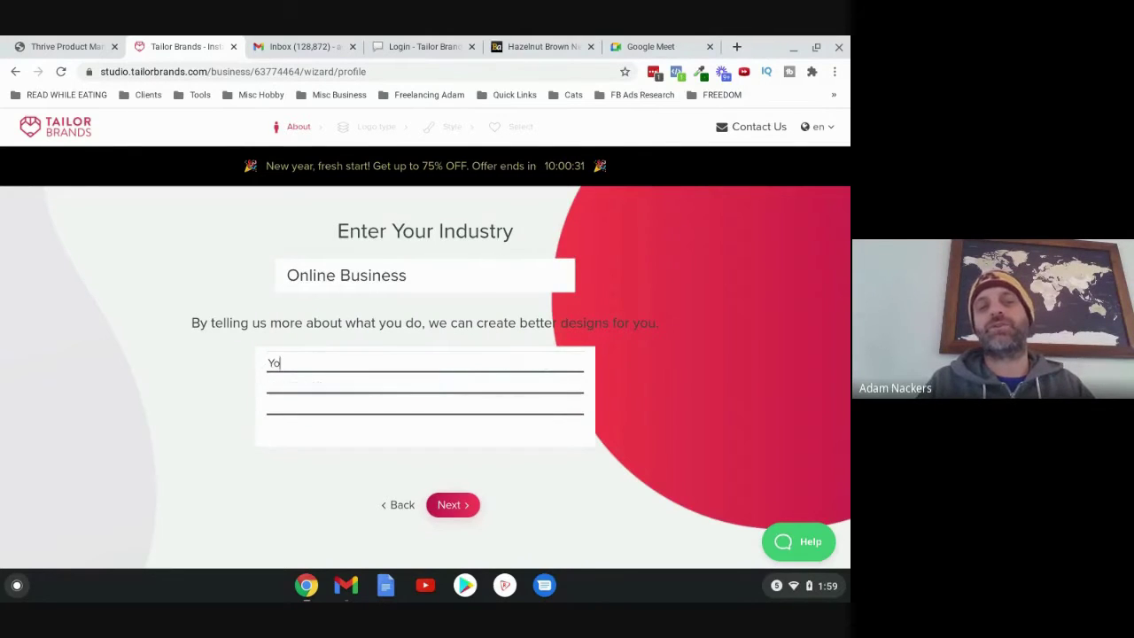
text(ur gud)
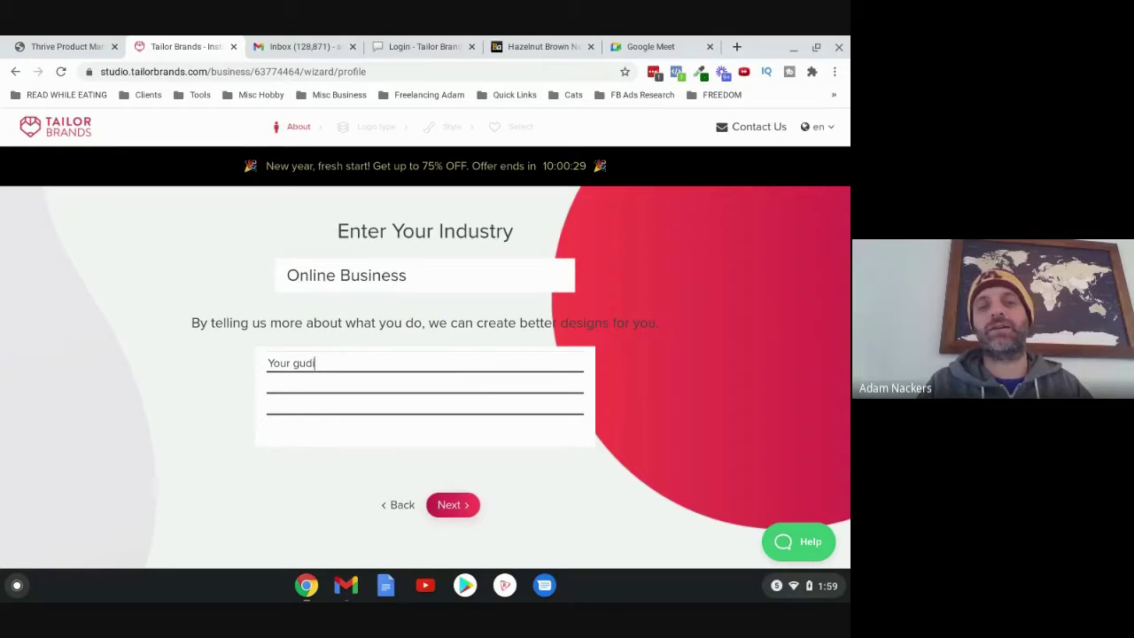
key(BackSpace)
text(ide to gro)
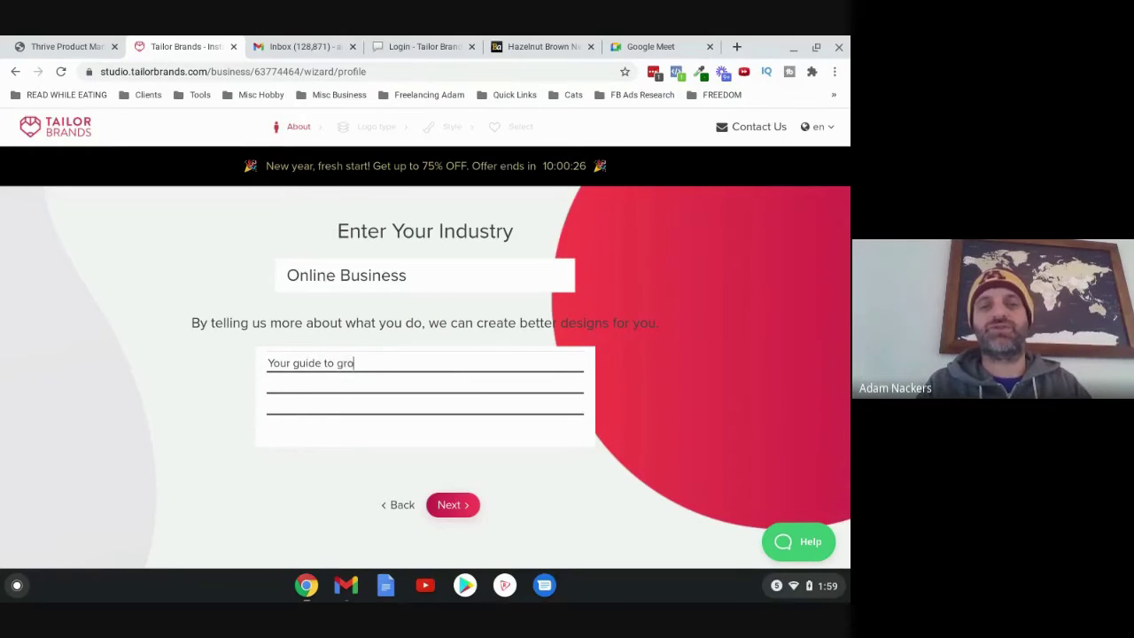
text(wing an online bus)
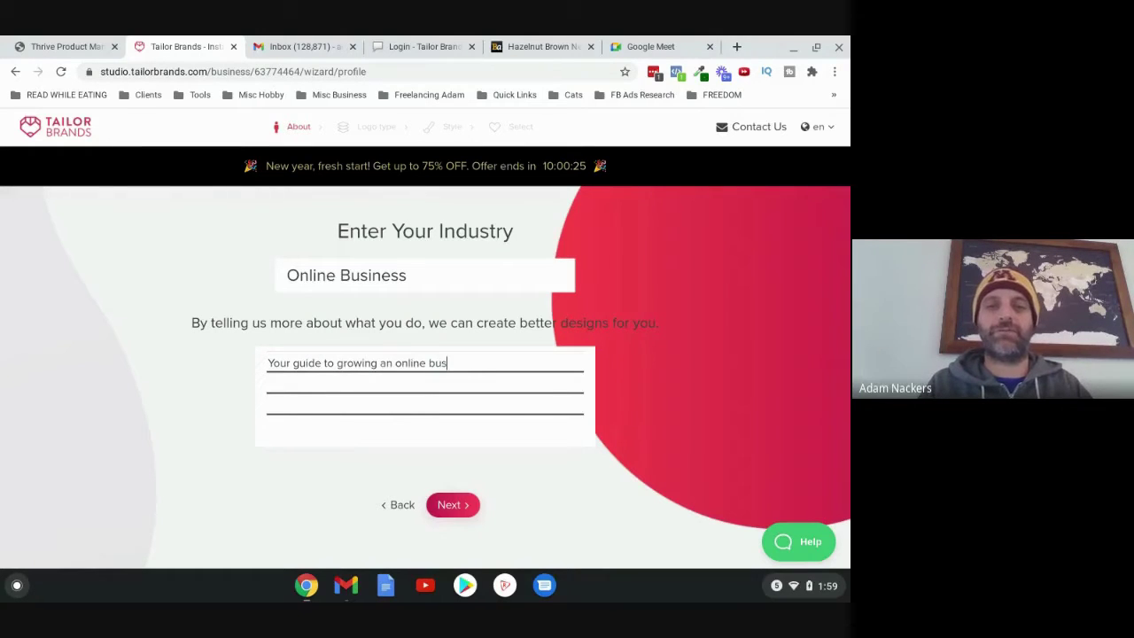
text(iness from sac)
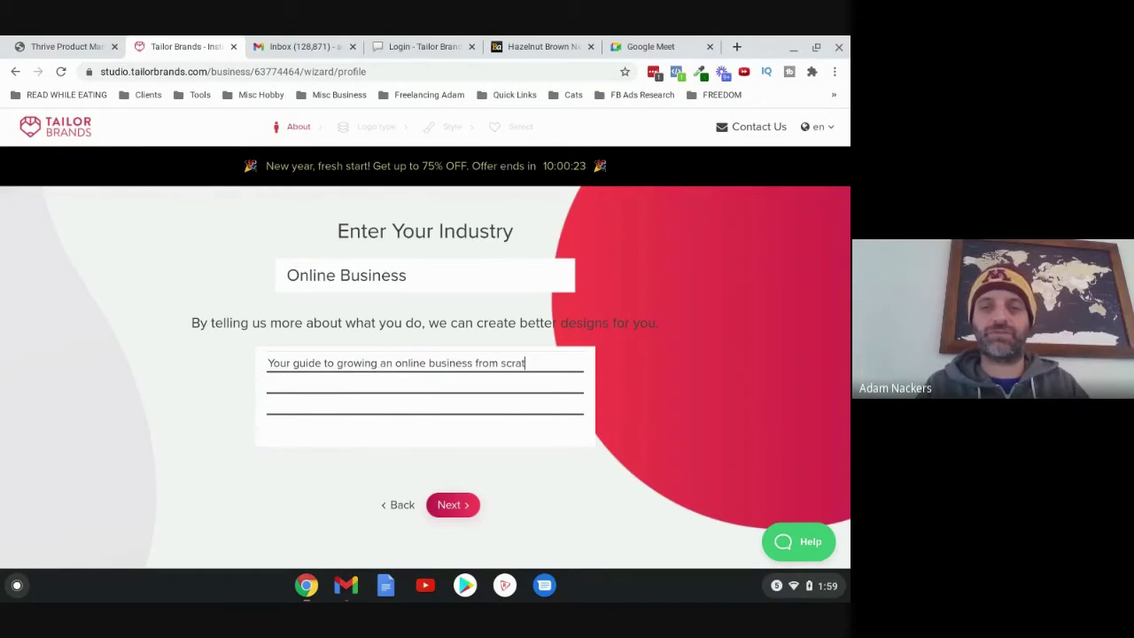
text(ch)
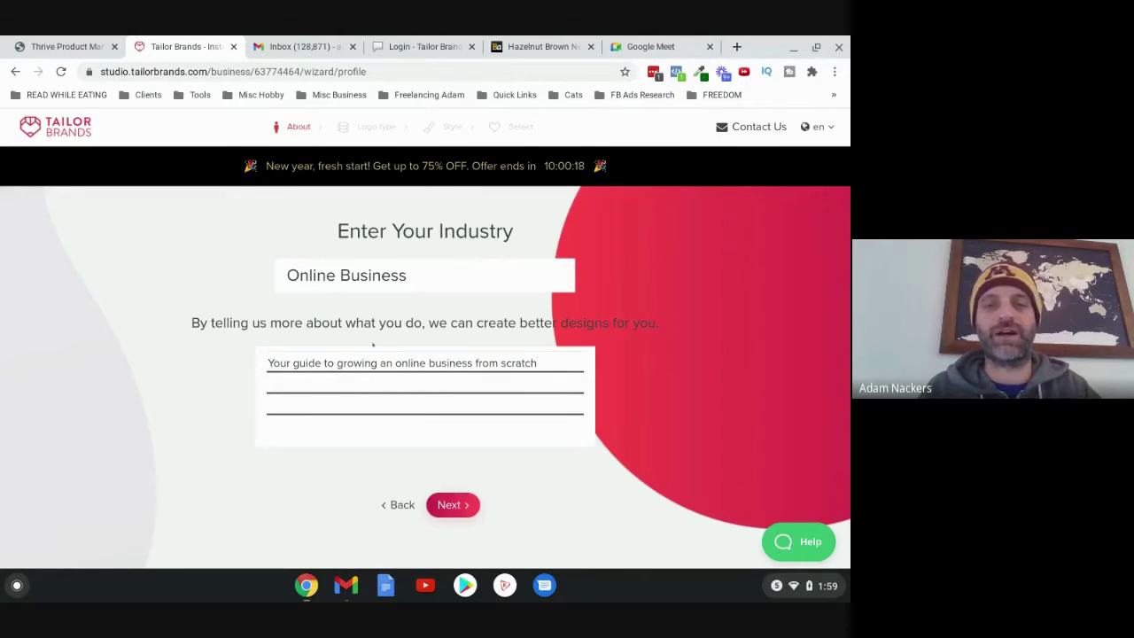
click(450, 505)
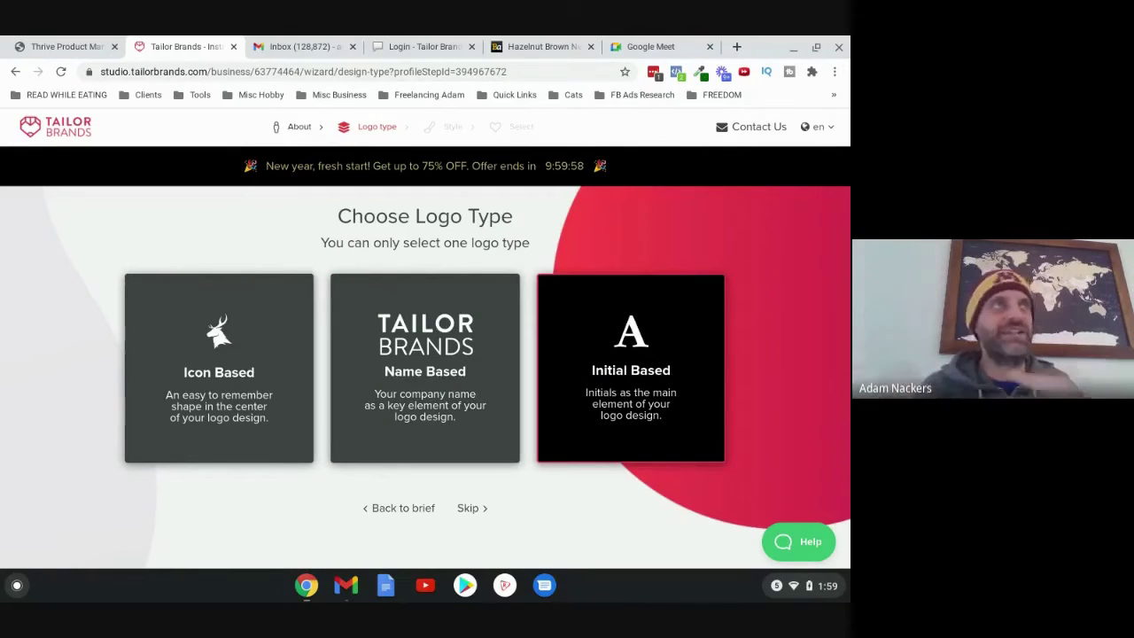
Choose the Icon Based logo type and opt to search for an icon.
click(253, 377)
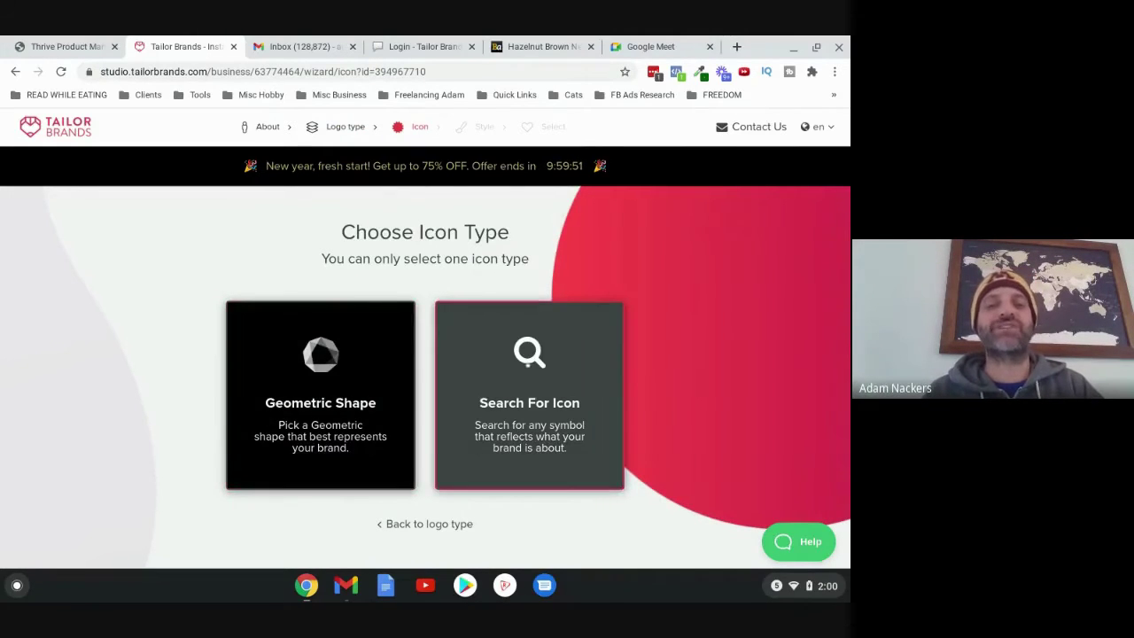
click(488, 355)
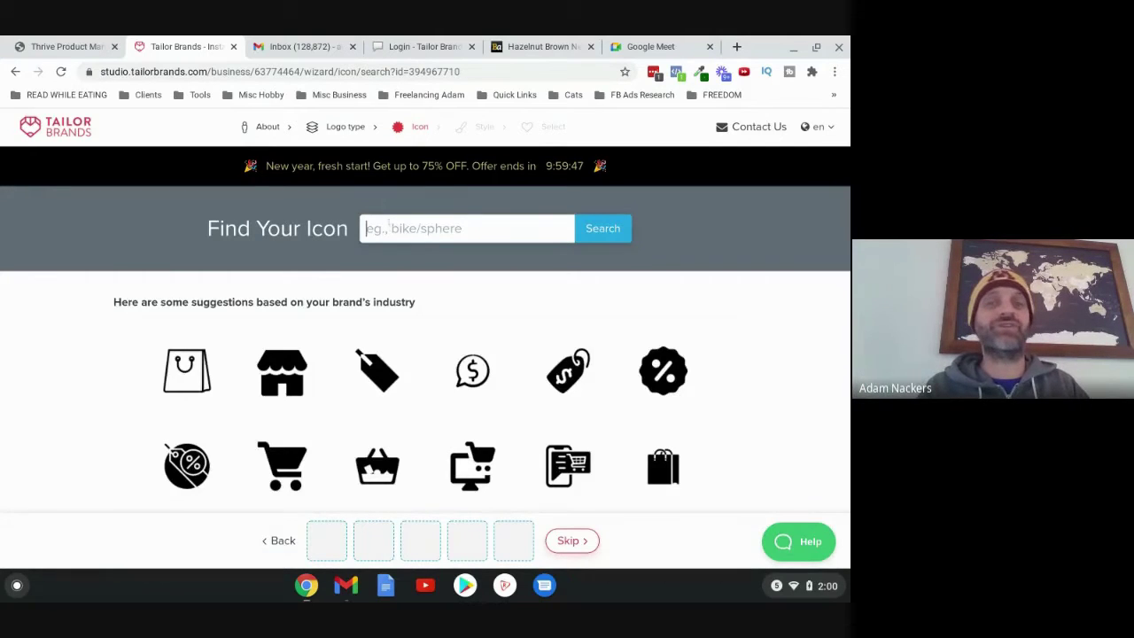
Search 'rocket' and pick four rocket icons, including an angled black one and a dollar-sign rocket.
text(rocket)
key(Return)
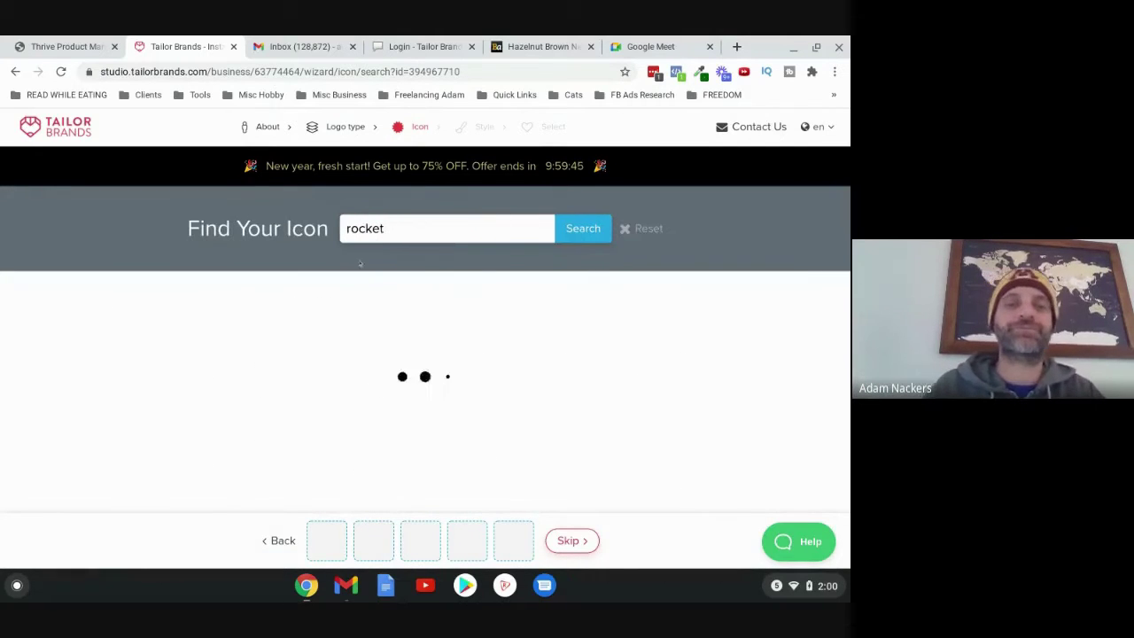
click(186, 330)
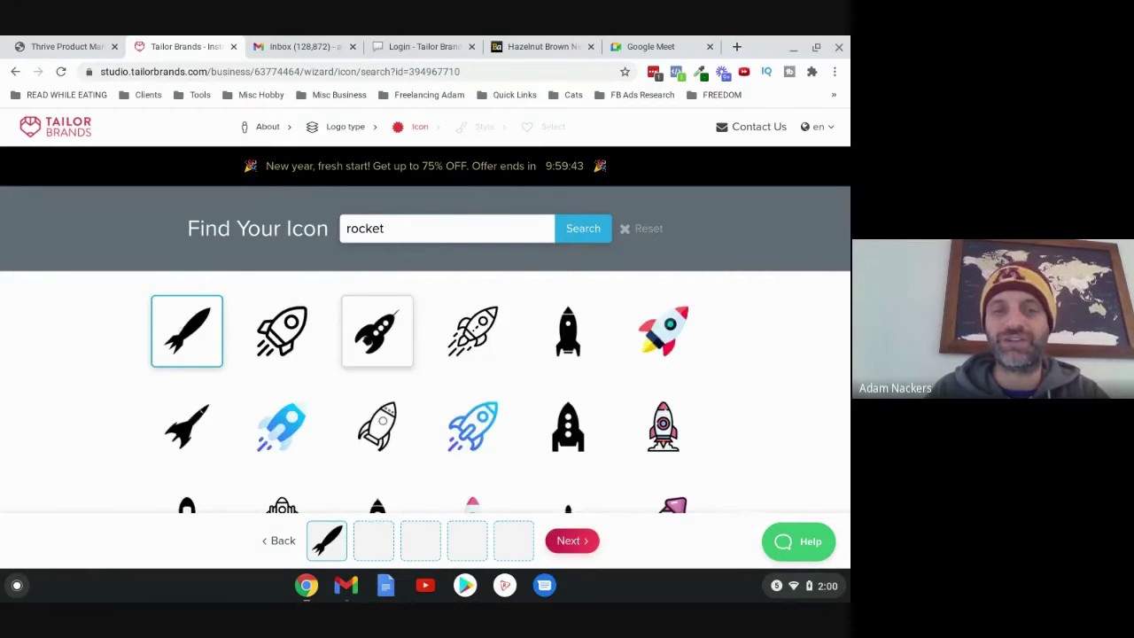
scroll(377, 337, down, 1)
click(281, 302)
scroll(377, 390, down, 4)
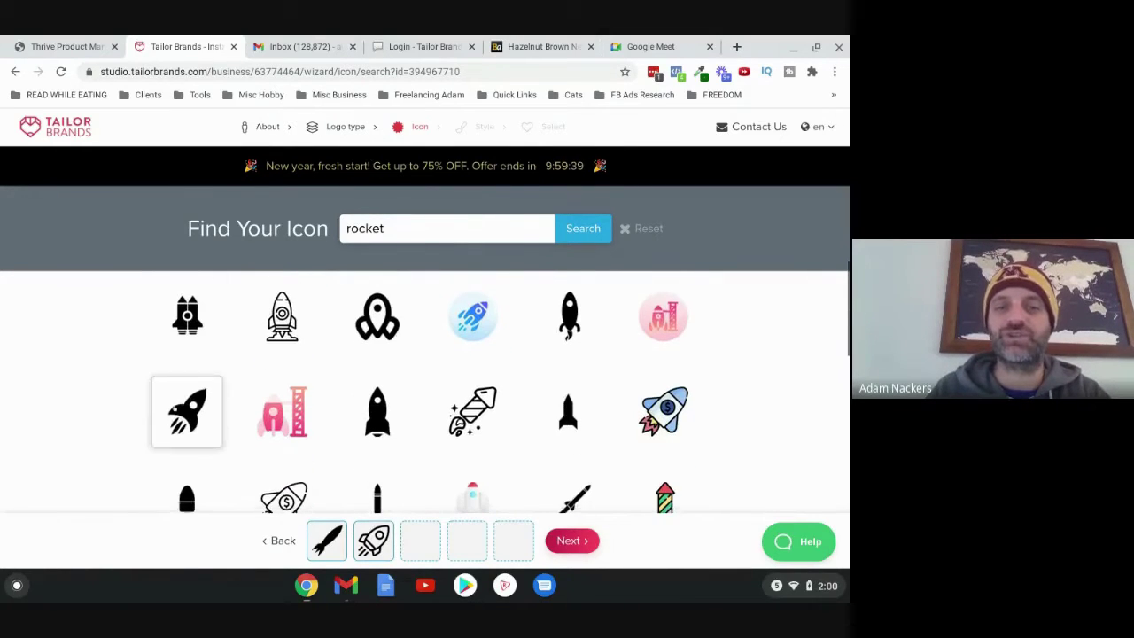
click(186, 410)
scroll(377, 410, down, 3)
click(282, 334)
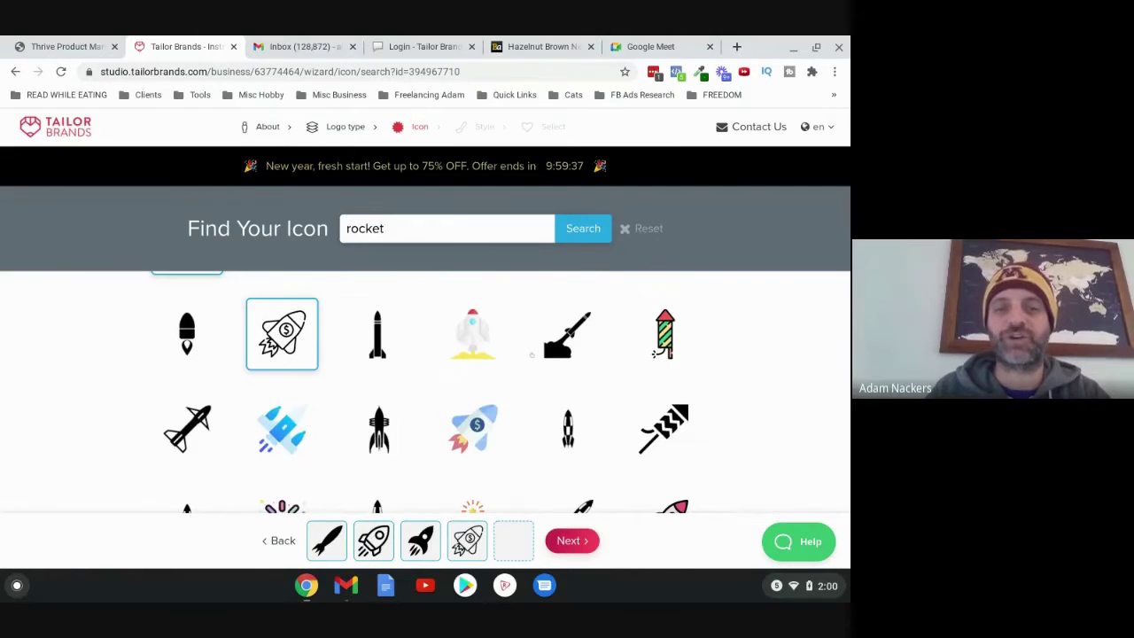
click(573, 541)
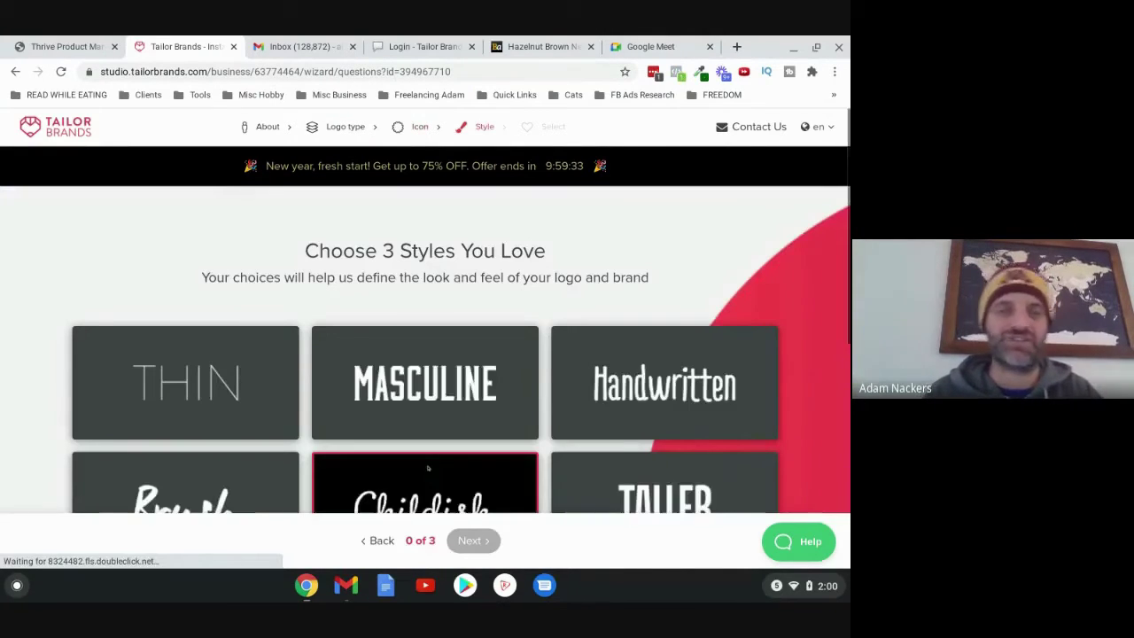
Select the Trendy, Bolder and Rounded font styles and generate the logo options.
scroll(425, 381, down, 3)
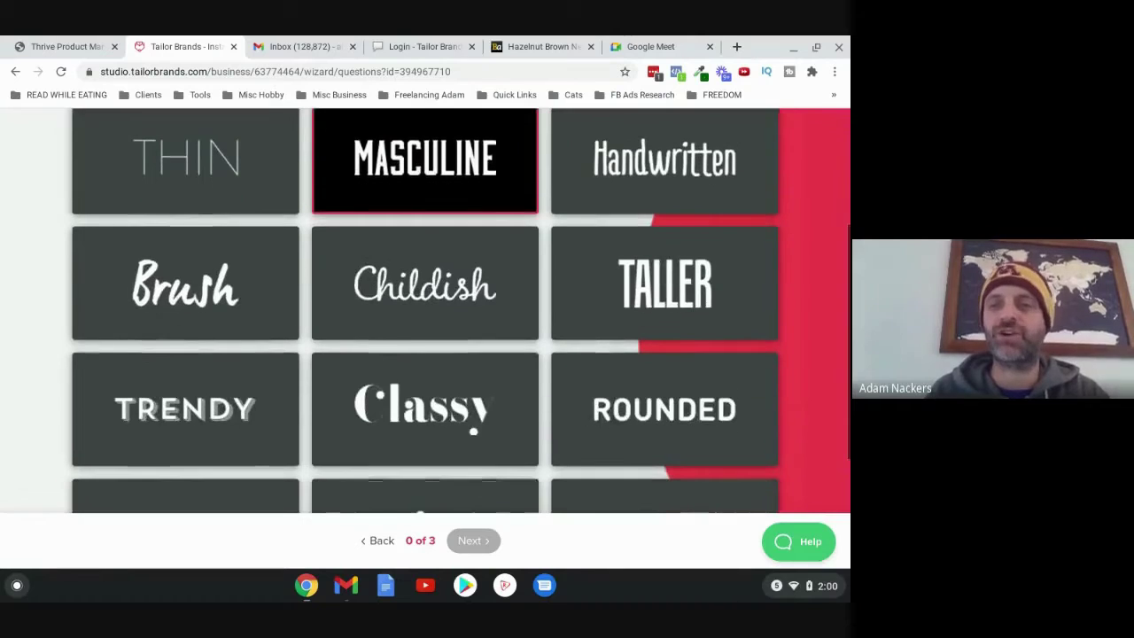
click(185, 360)
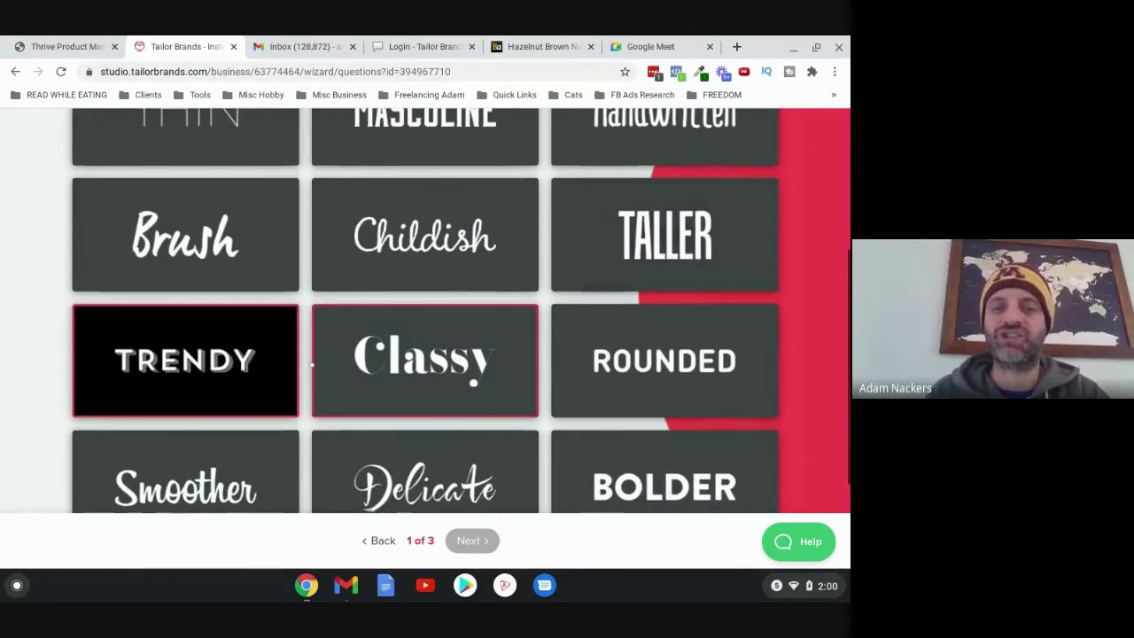
scroll(425, 337, down, 1)
scroll(425, 336, down, 1)
click(653, 332)
click(655, 196)
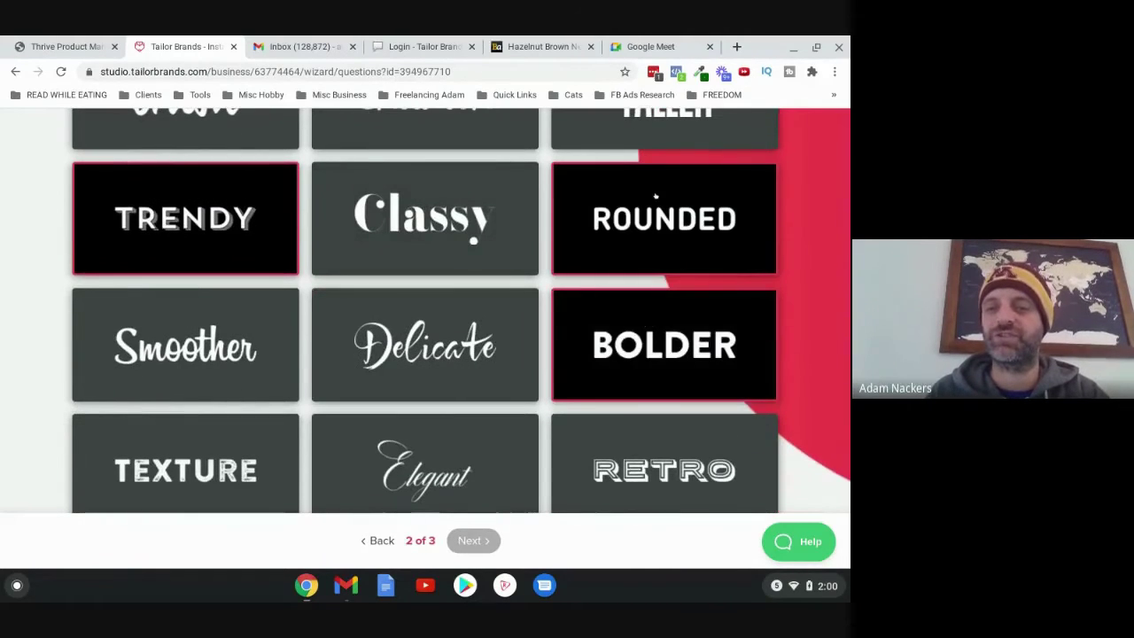
scroll(474, 239, down, 1)
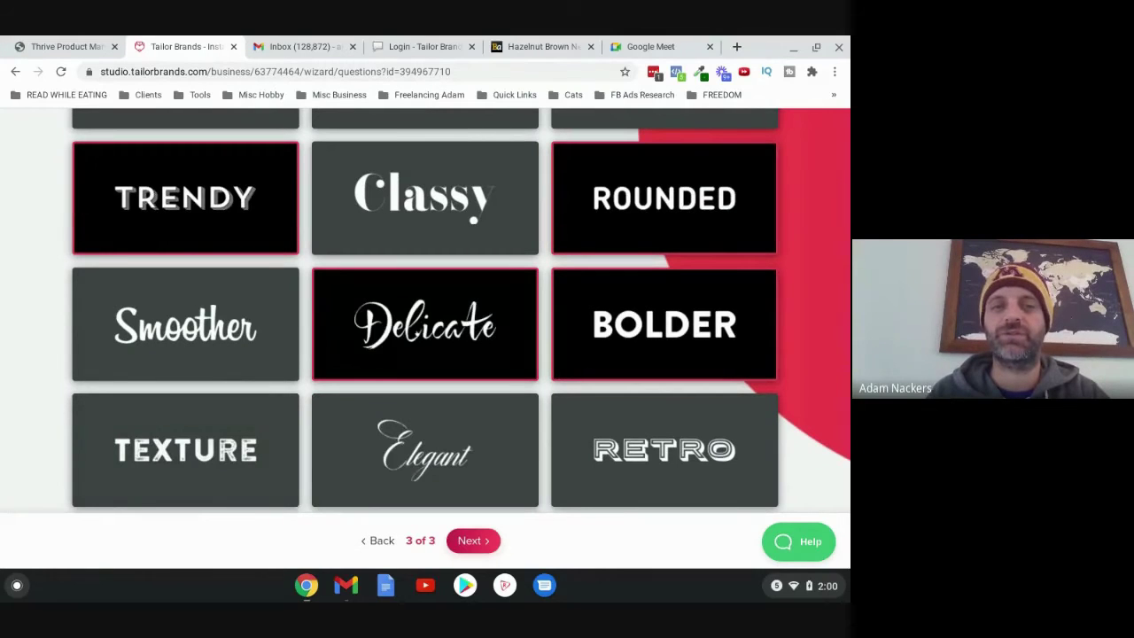
scroll(430, 285, up, 1)
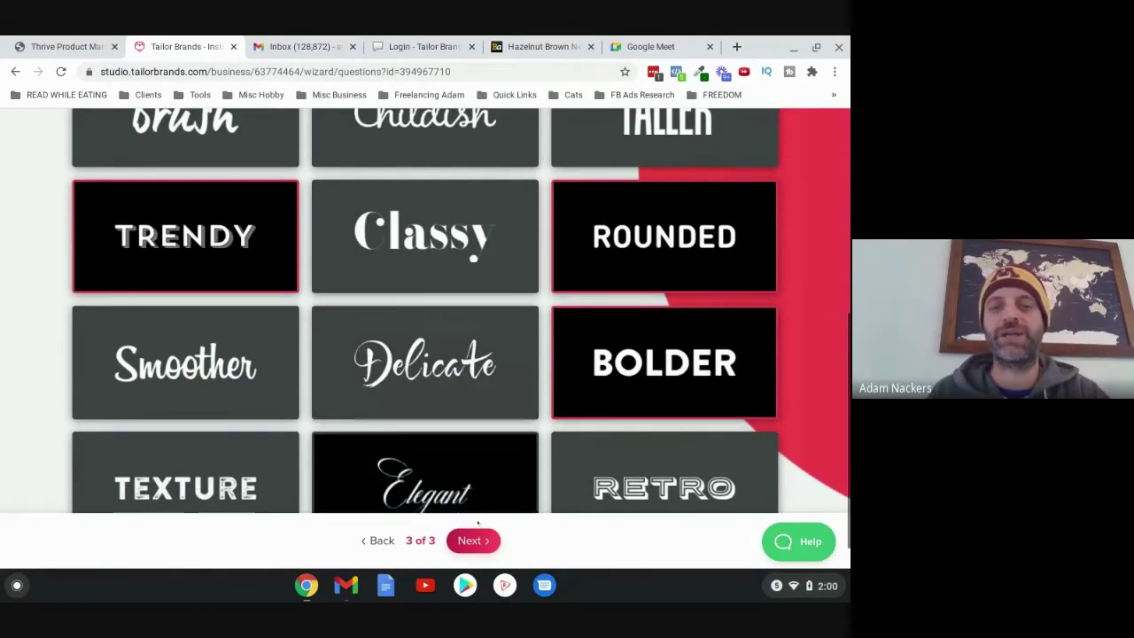
click(472, 541)
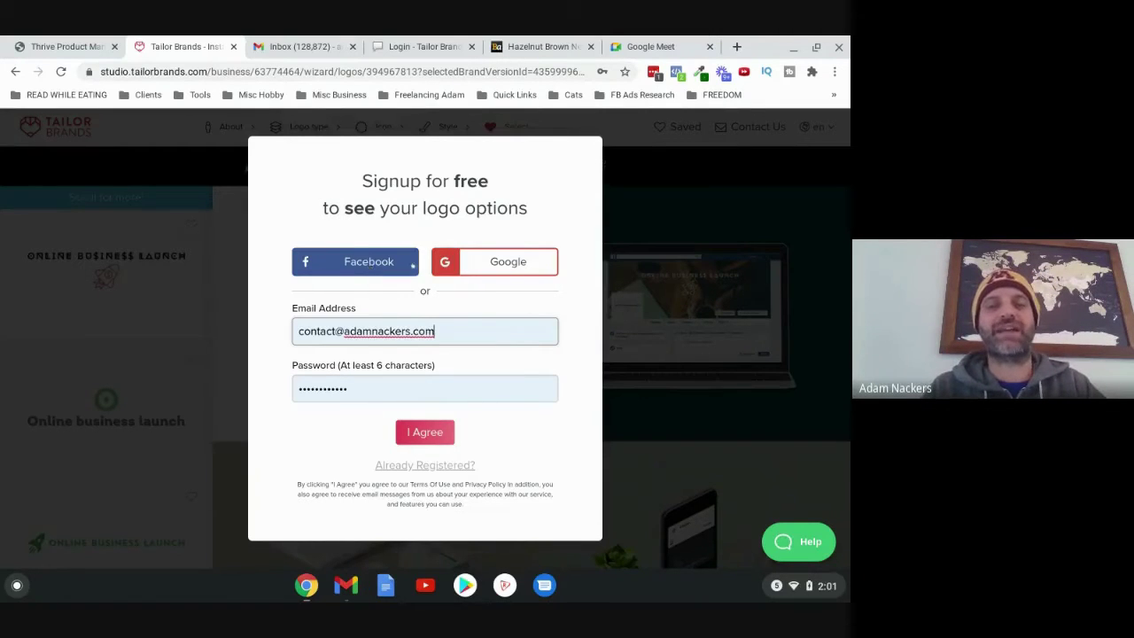
Sign up through Google by choosing a Google account in the sign-in popup.
click(467, 262)
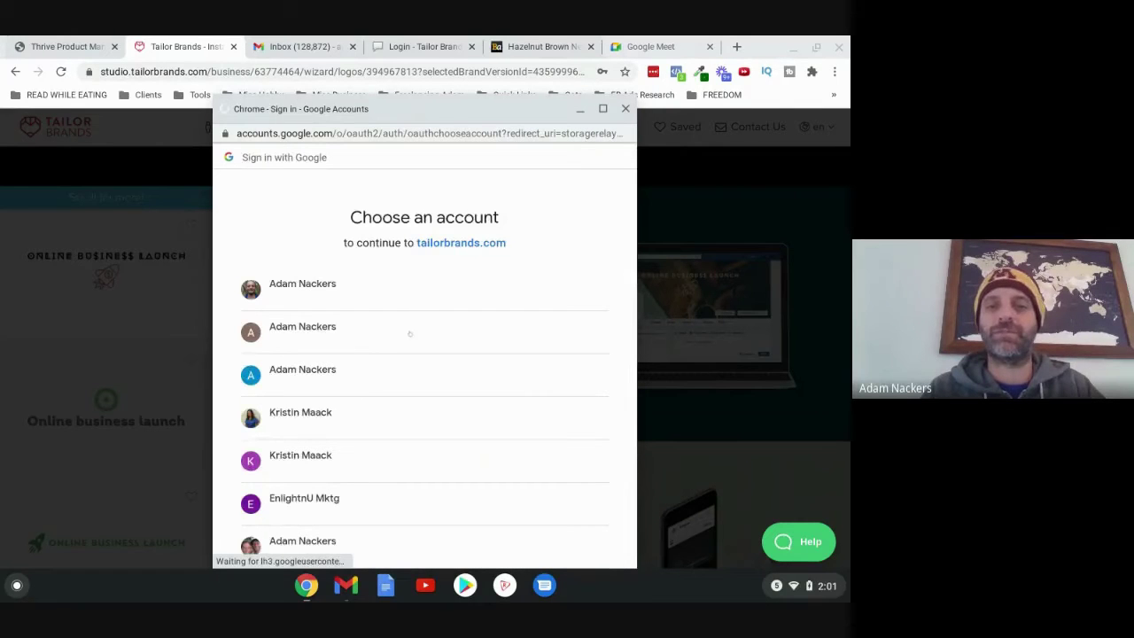
click(355, 332)
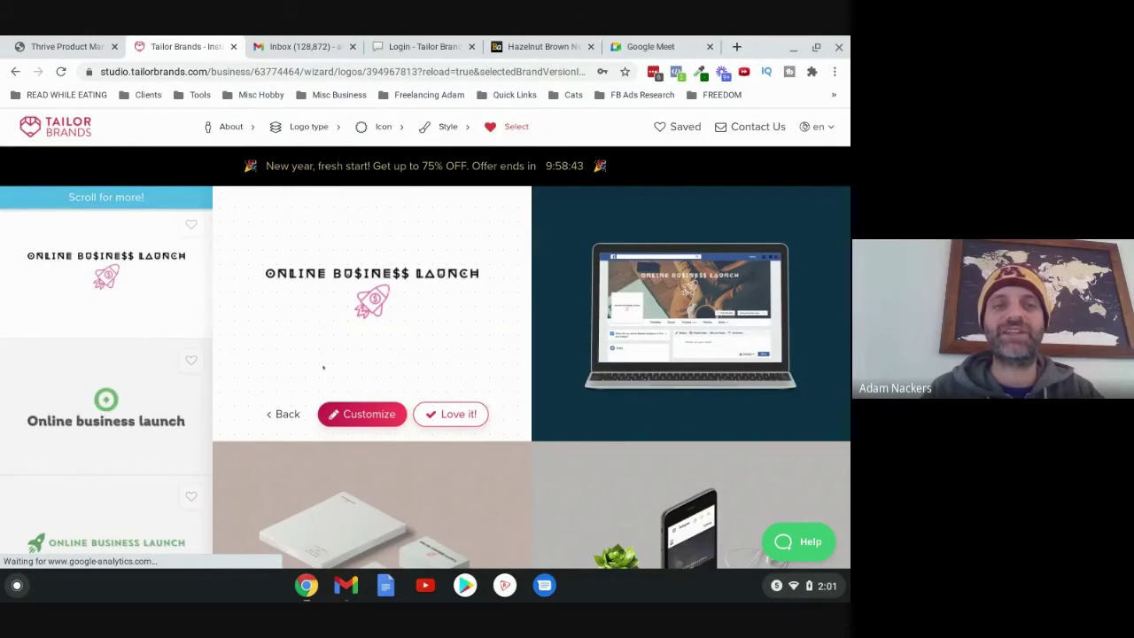
Preview the blue rocket logo from the bottom of the logo list on the mockups.
scroll(188, 316, down, 2)
scroll(106, 381, down, 5)
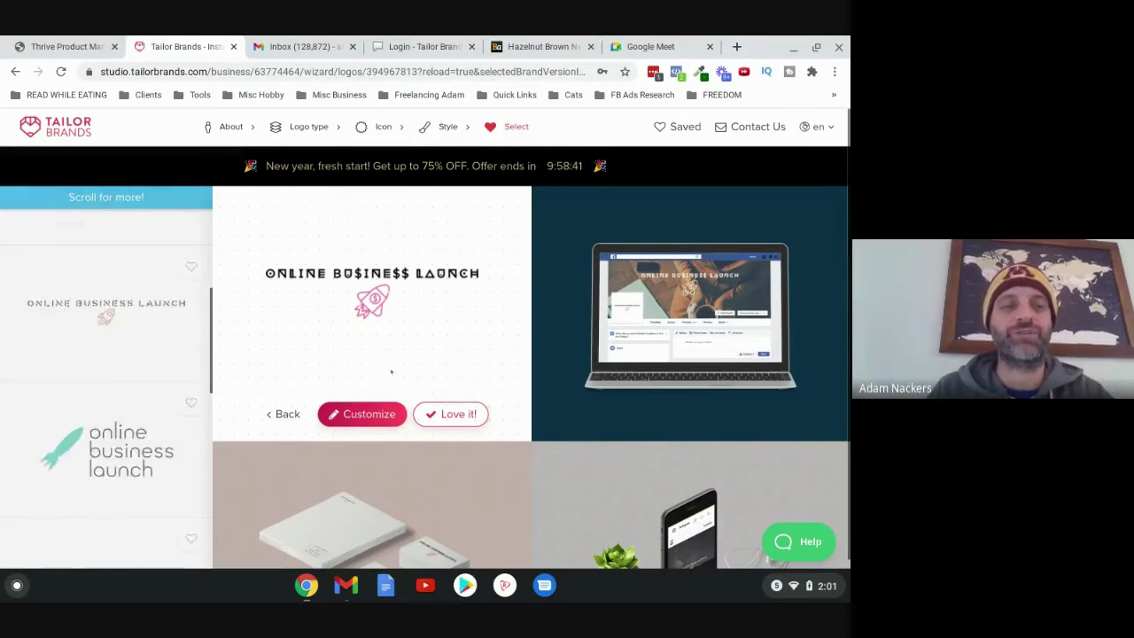
scroll(106, 381, down, 5)
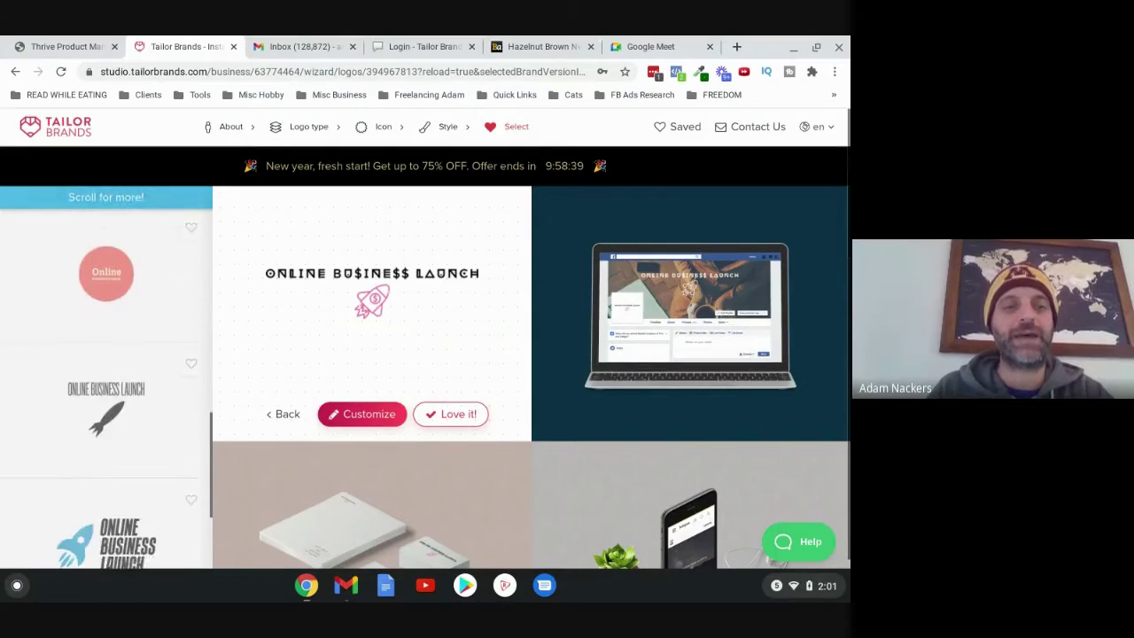
scroll(107, 381, down, 1)
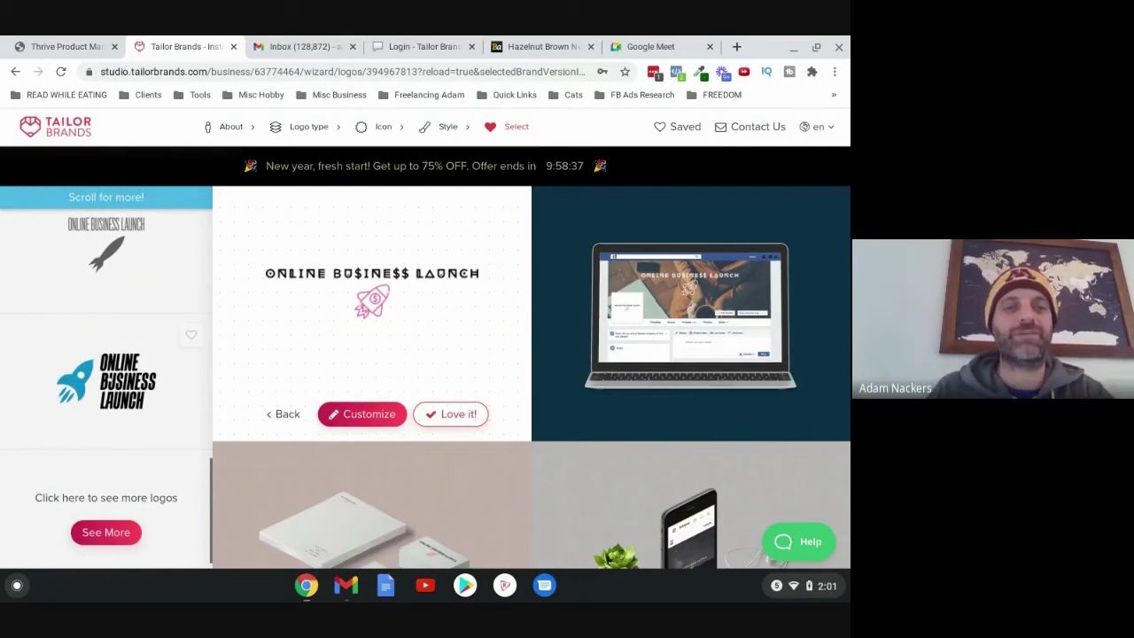
click(106, 381)
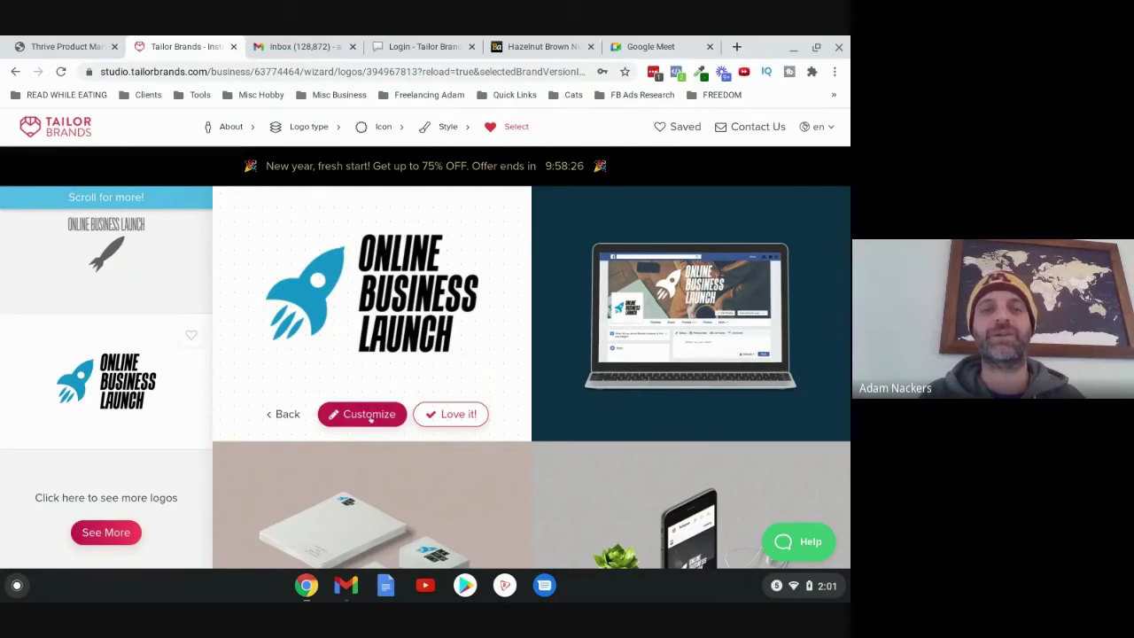
Review the logo's Styles, Fonts and Text options without changes, then confirm the design as final.
click(370, 418)
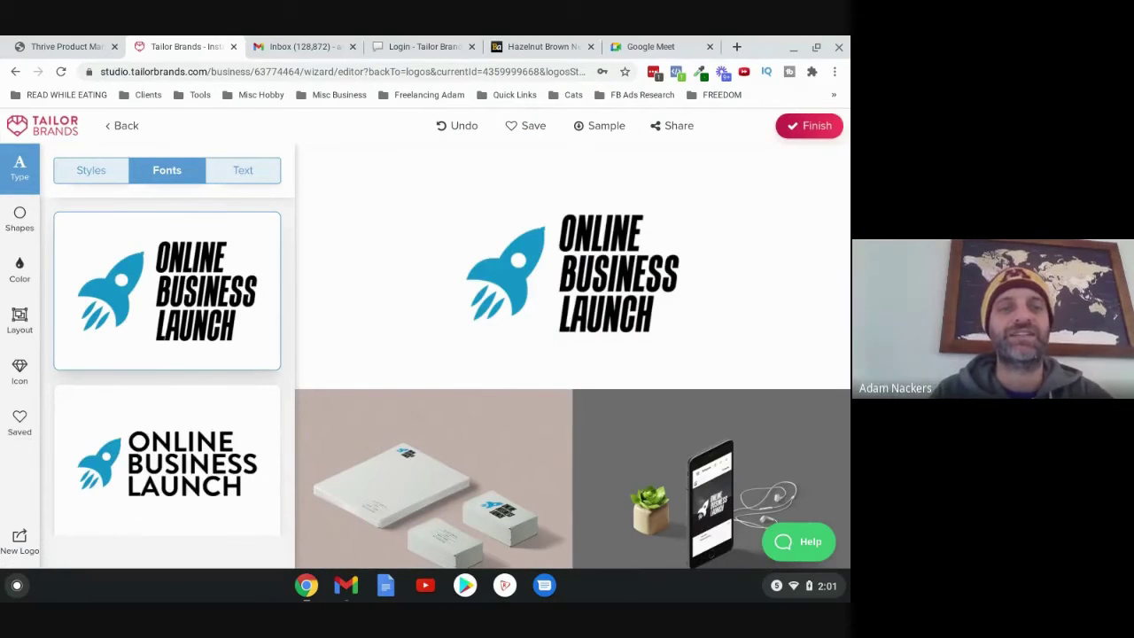
scroll(76, 161, down, 1)
click(76, 162)
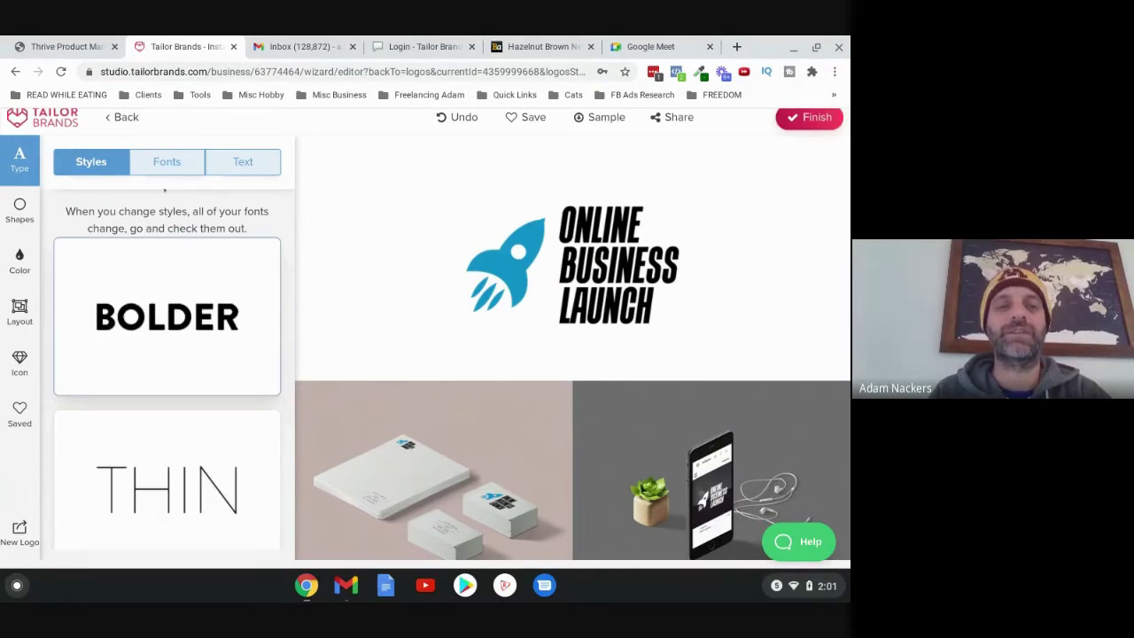
click(167, 162)
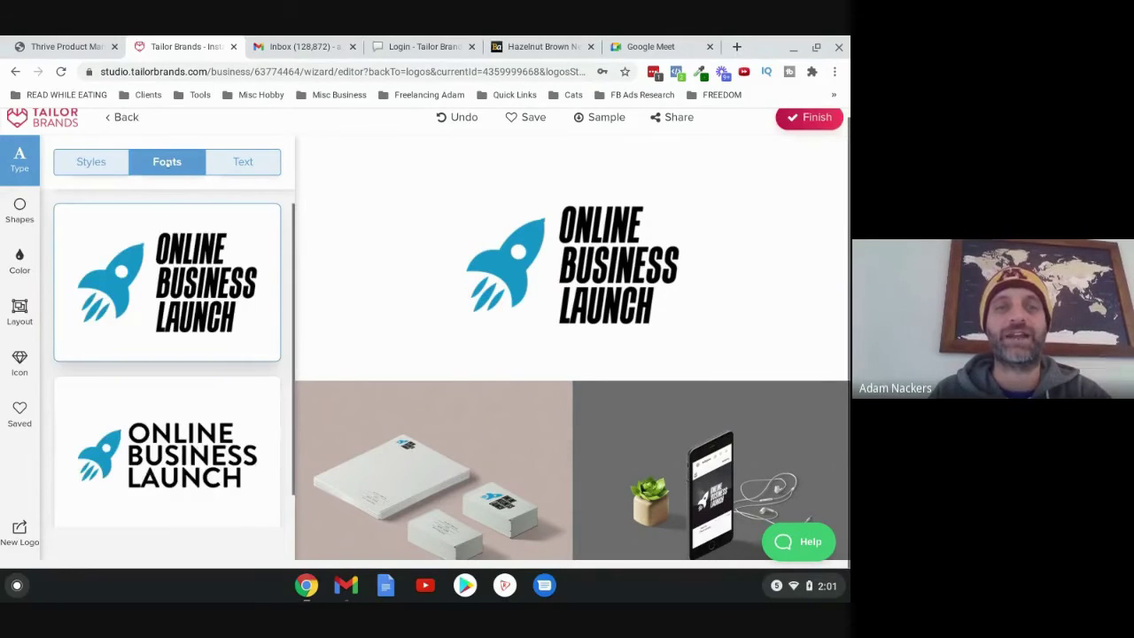
click(246, 162)
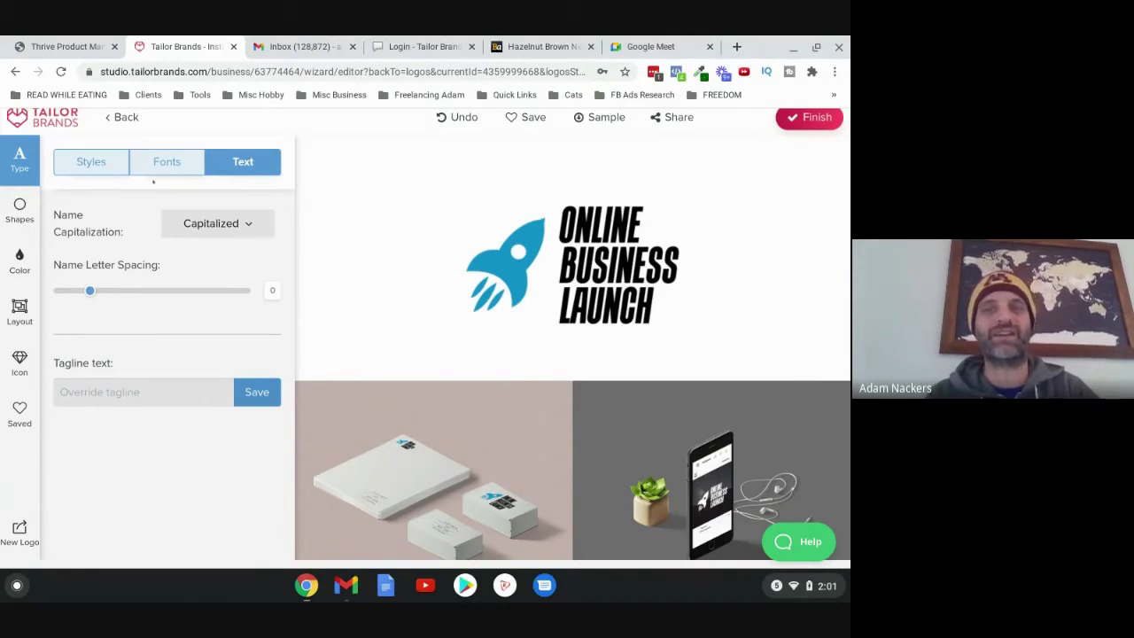
scroll(530, 305, up, 1)
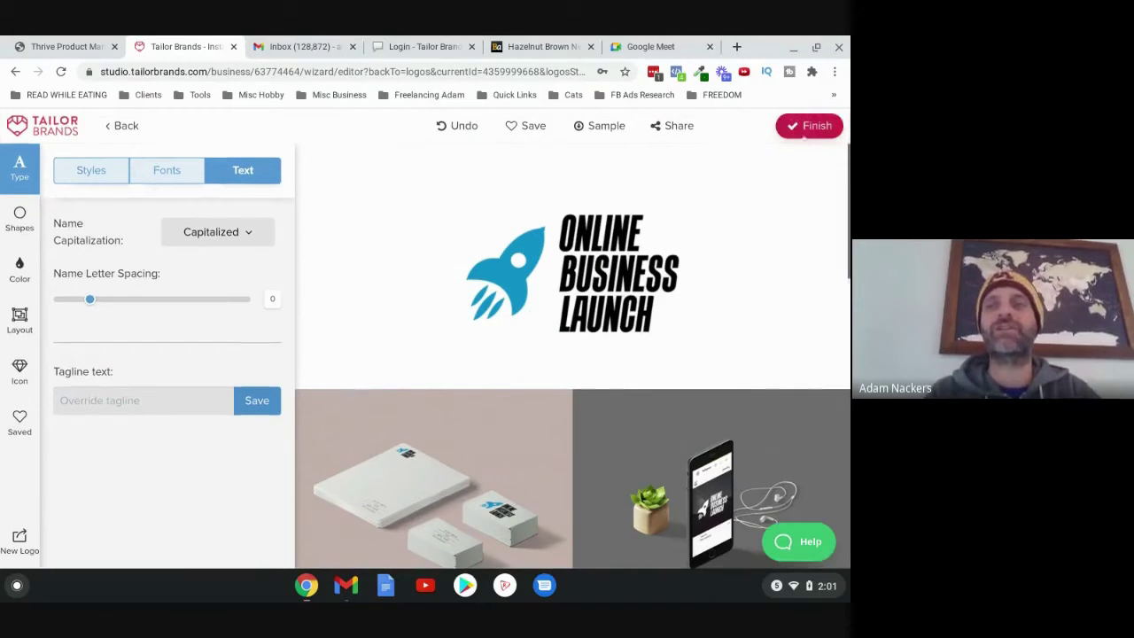
click(805, 128)
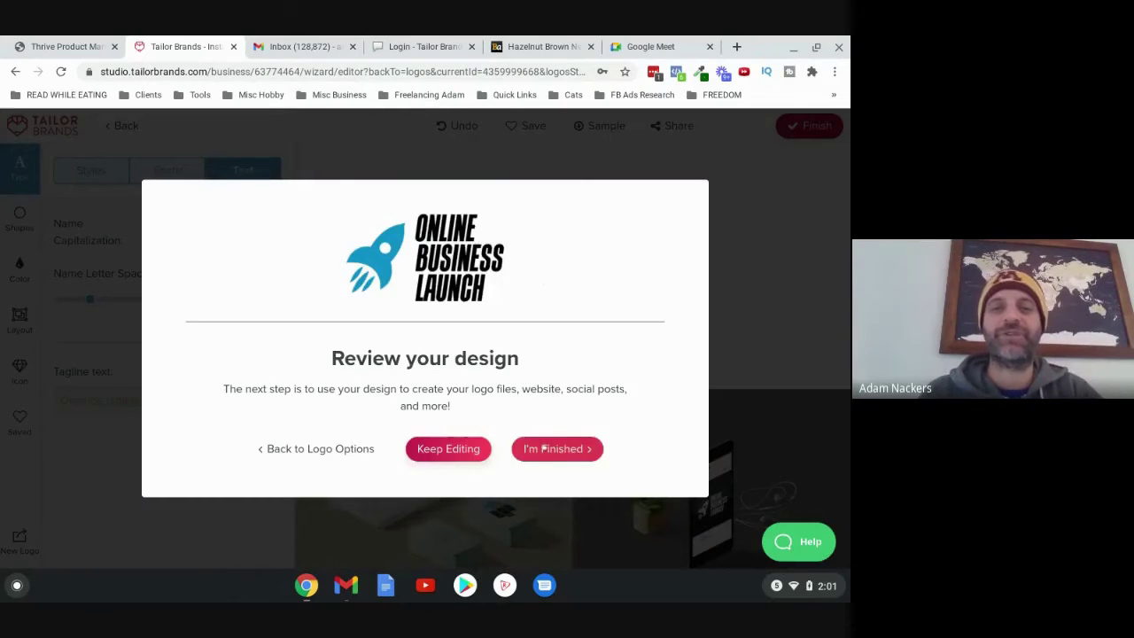
click(545, 448)
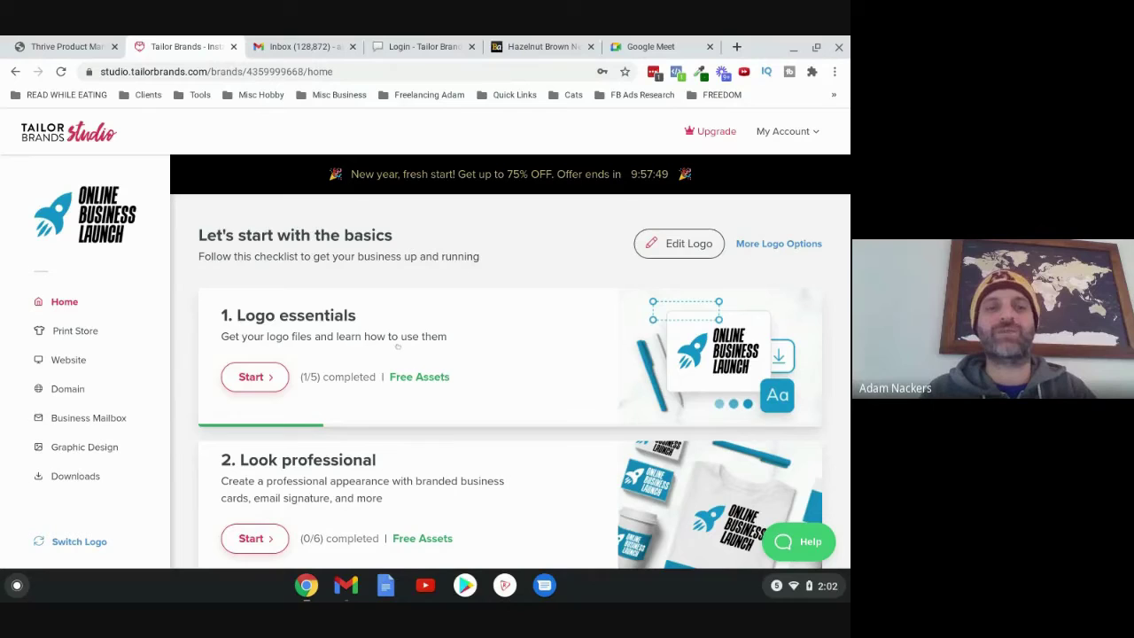
On the Downloads page, request the high-resolution Logo Versions download.
click(419, 377)
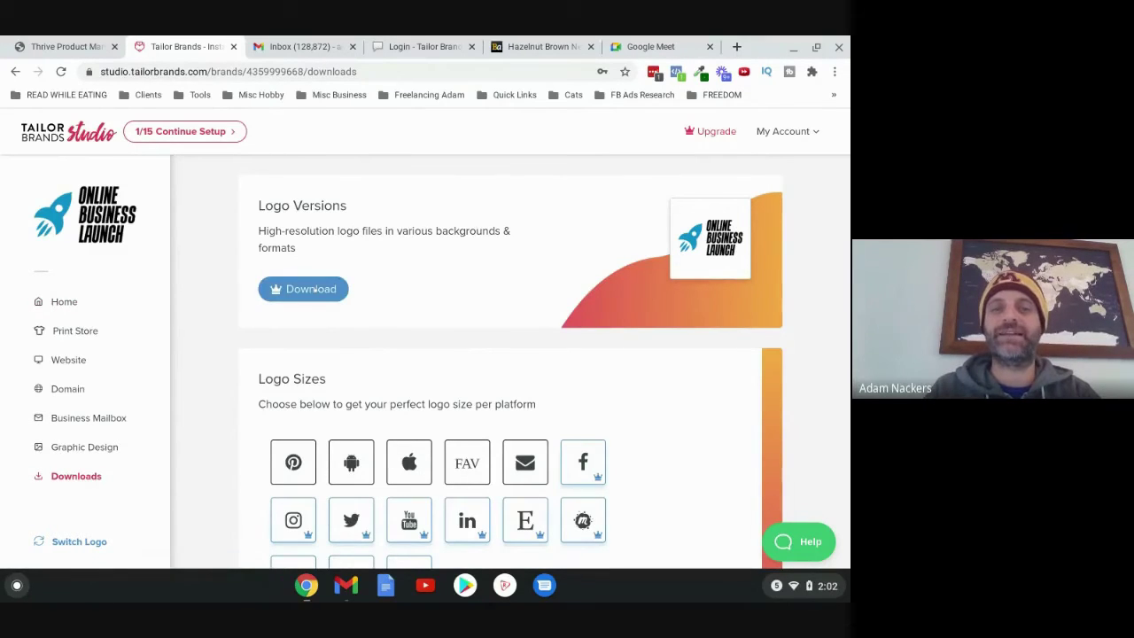
scroll(303, 289, down, 2)
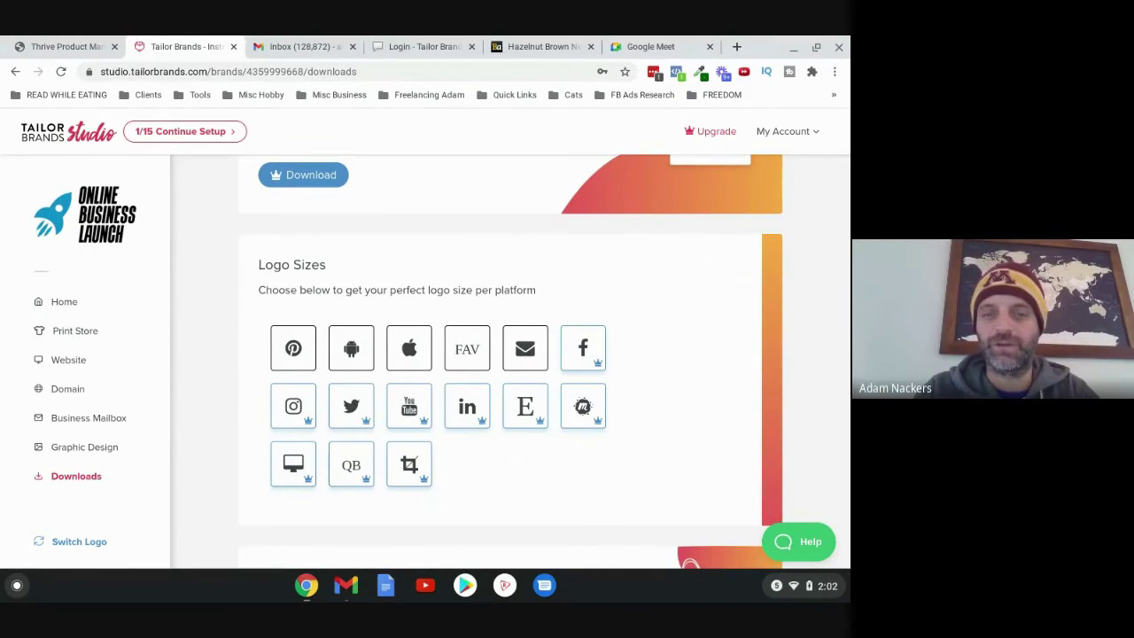
scroll(328, 271, up, 2)
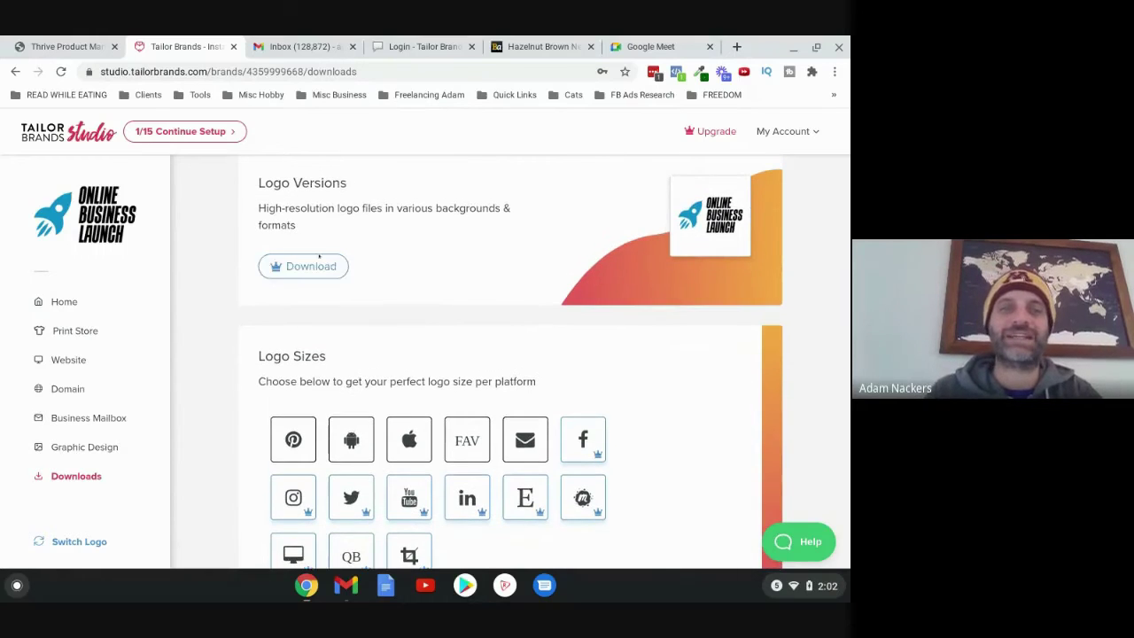
click(314, 264)
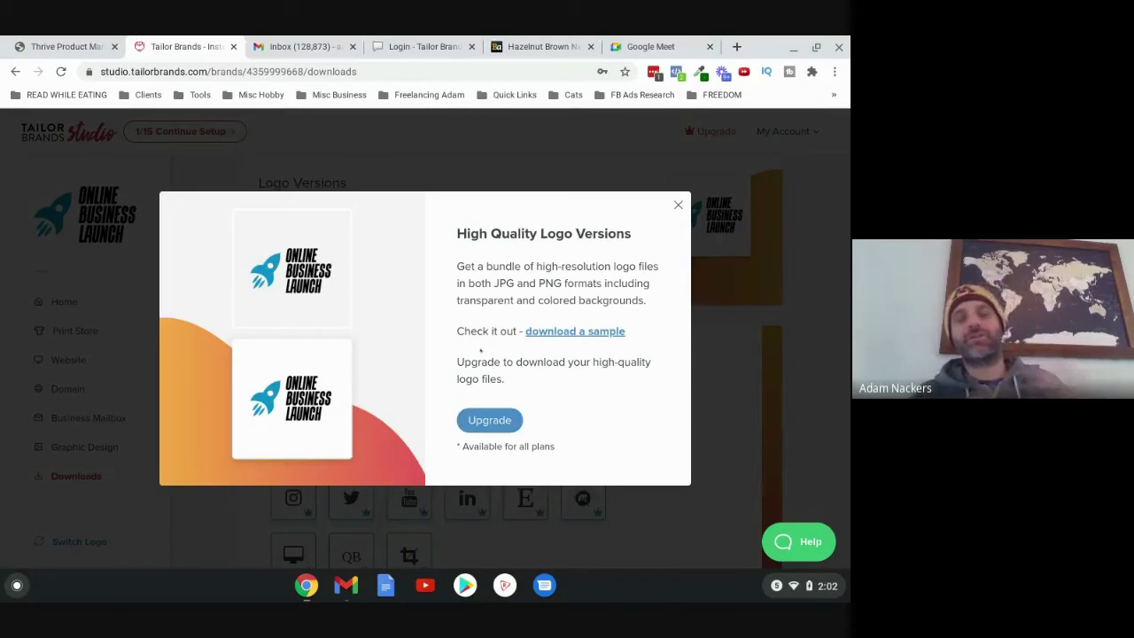
Compare monthly plans: Basic $9.99, Standard $19.99 and Premium $49.99, with their features.
click(491, 414)
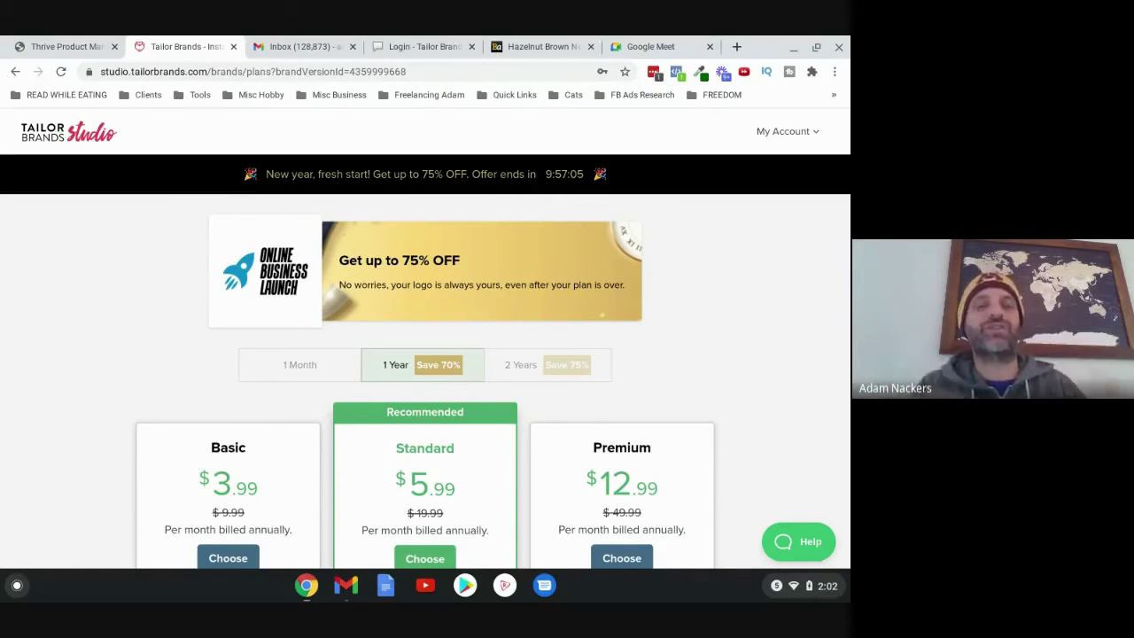
scroll(425, 354, down, 2)
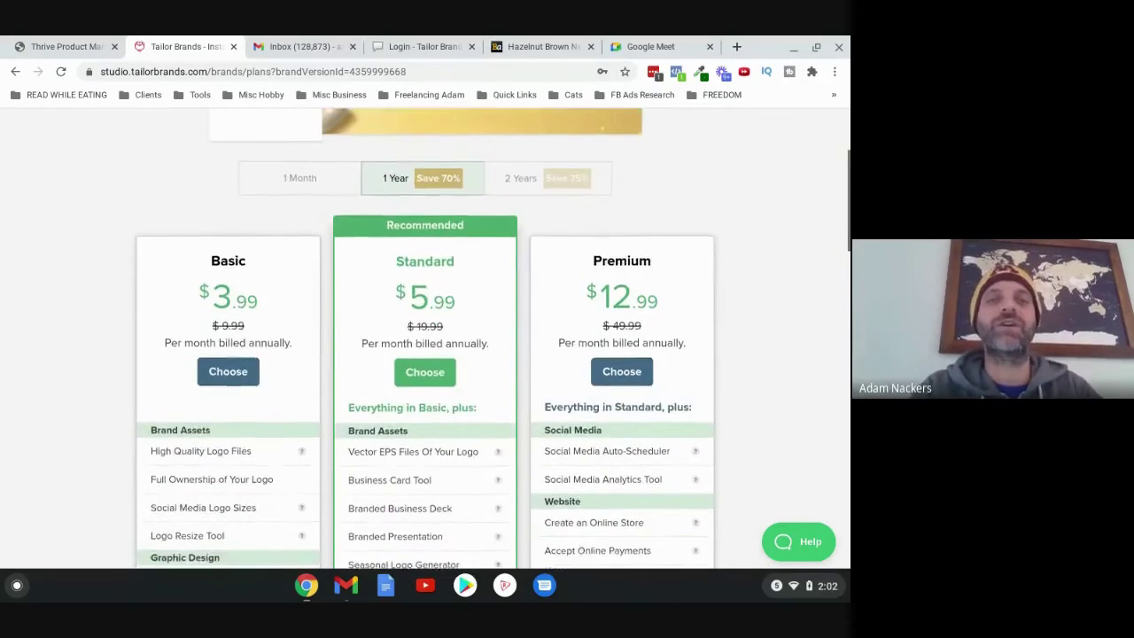
scroll(425, 354, up, 1)
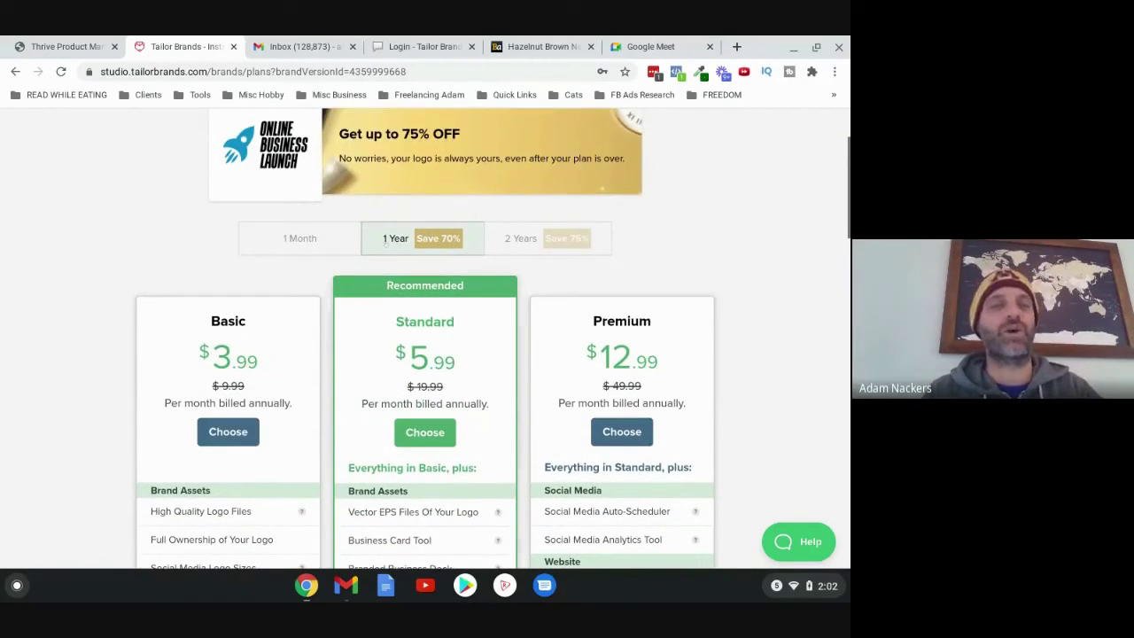
click(300, 238)
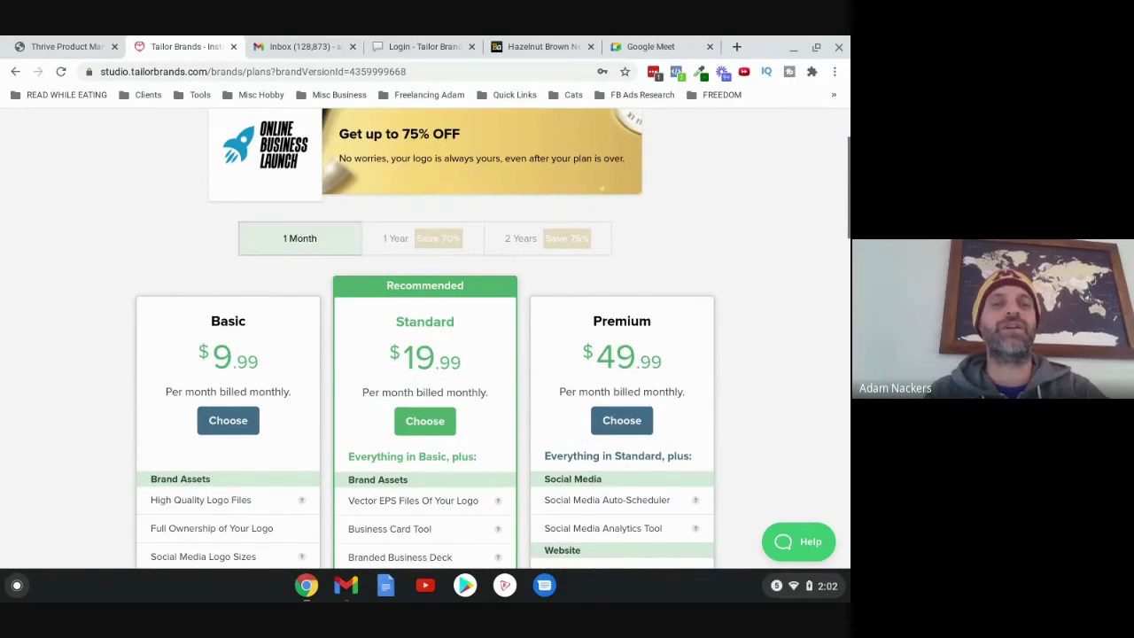
scroll(181, 357, down, 2)
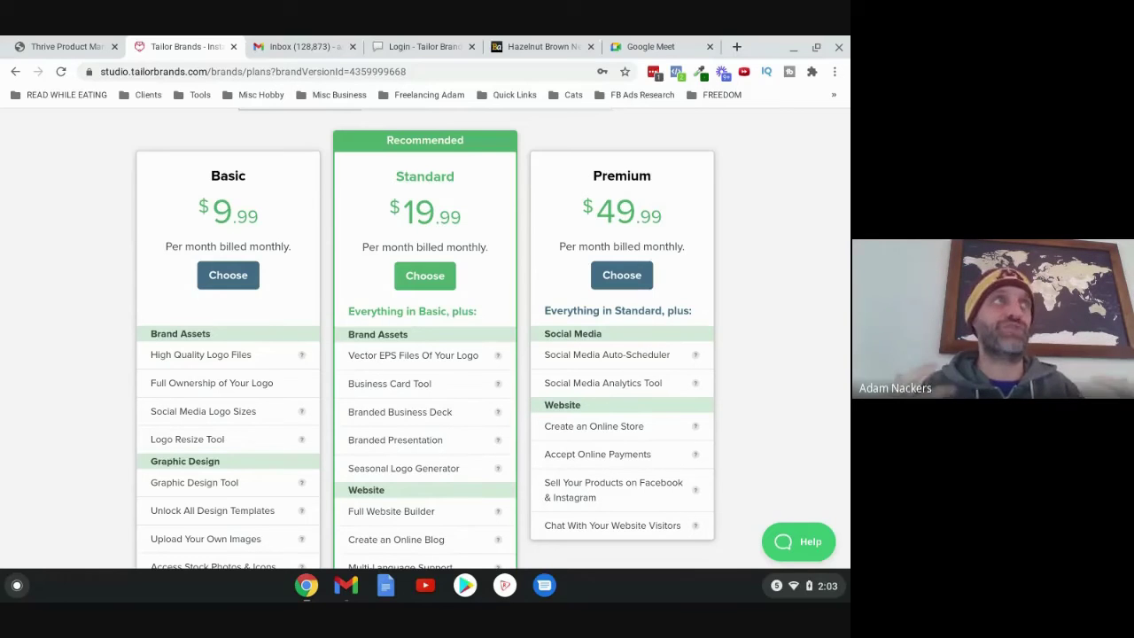
scroll(274, 225, down, 1)
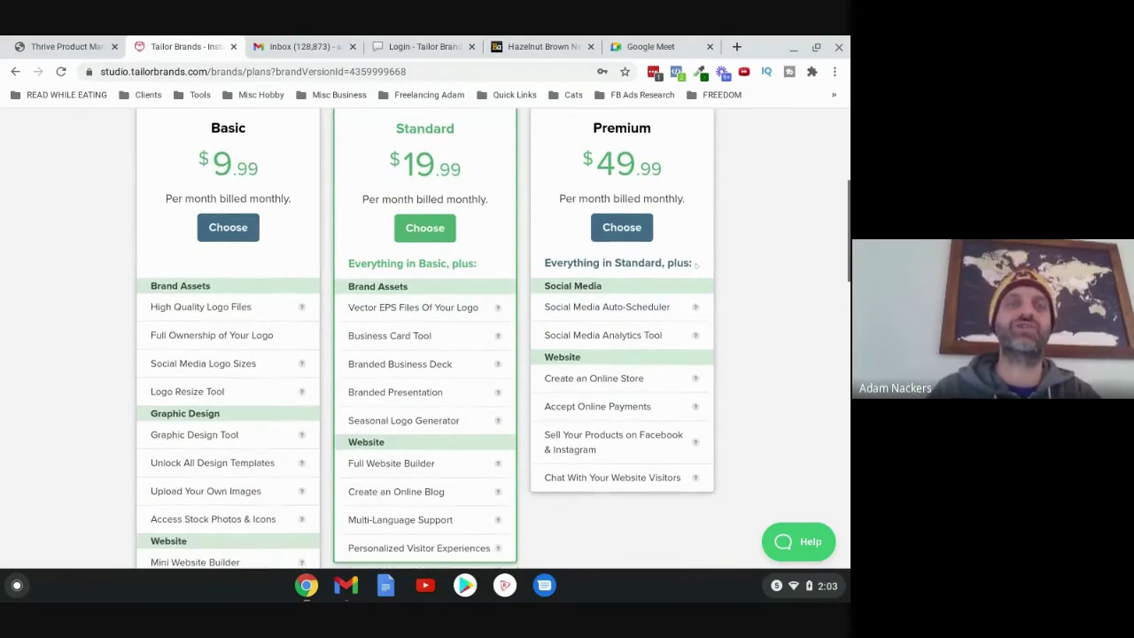
Choose the $9.99/month Basic plan and proceed to checkout with Pay with PayPal selected.
click(248, 227)
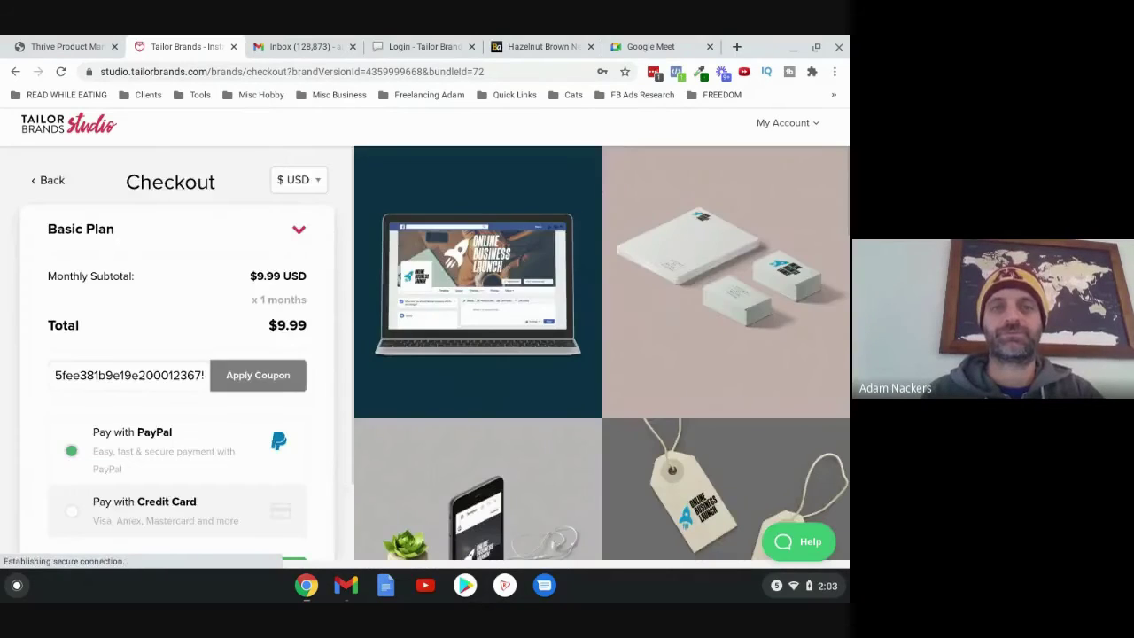
scroll(132, 358, down, 2)
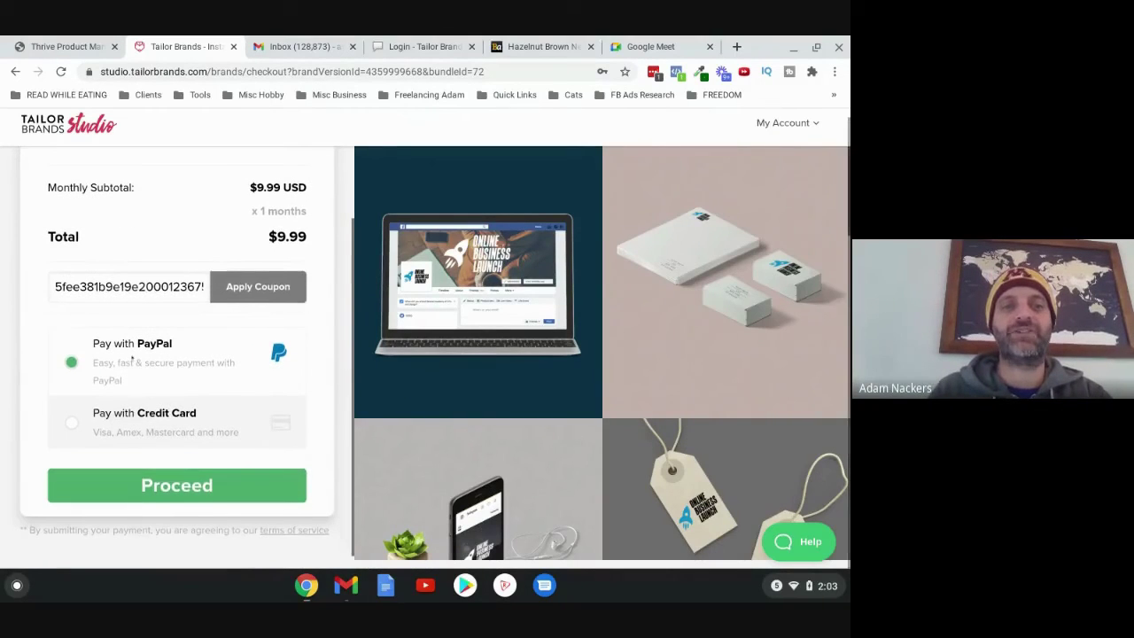
scroll(155, 443, down, 1)
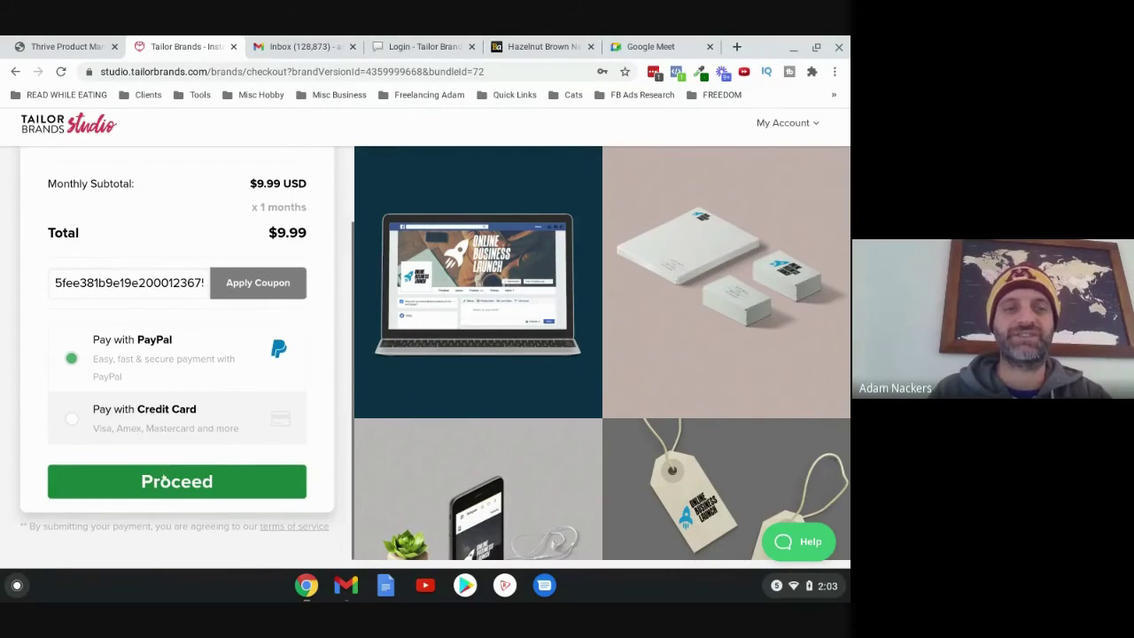
click(164, 479)
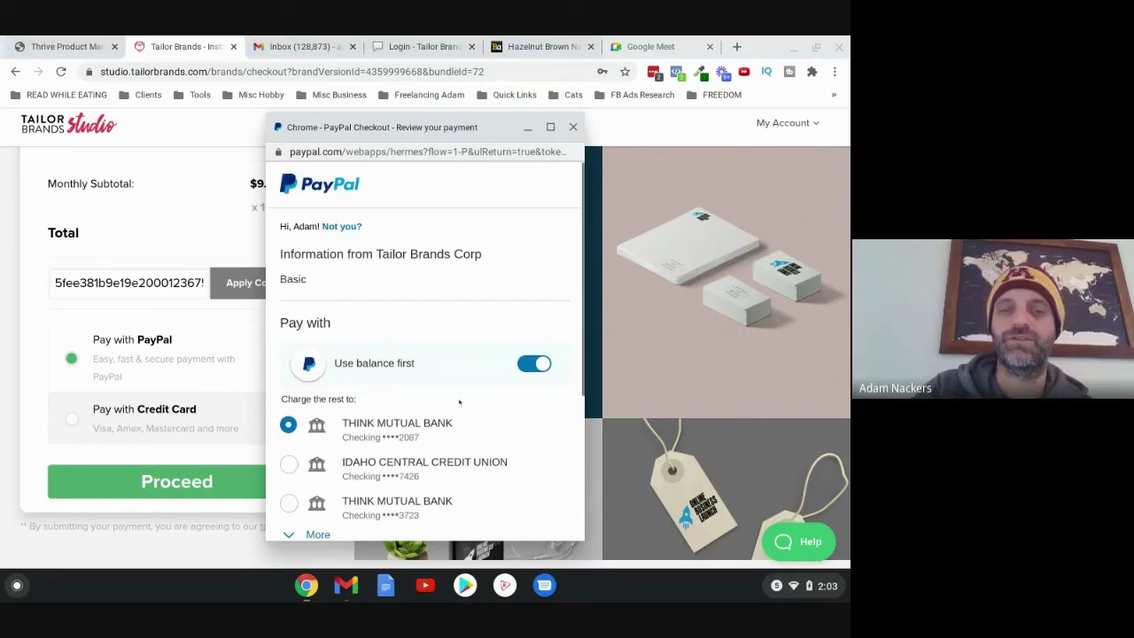
scroll(459, 401, down, 2)
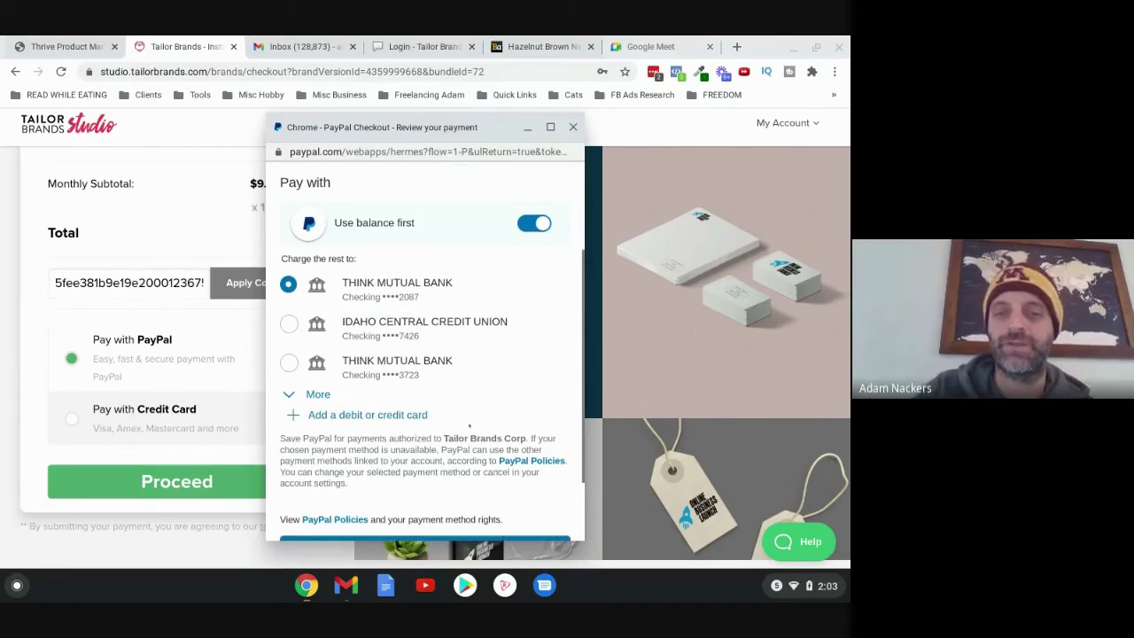
scroll(459, 402, down, 1)
Approve the PayPal payment, answer the Standard Annual Plan upgrade popup, and continue to the studio home.
click(459, 458)
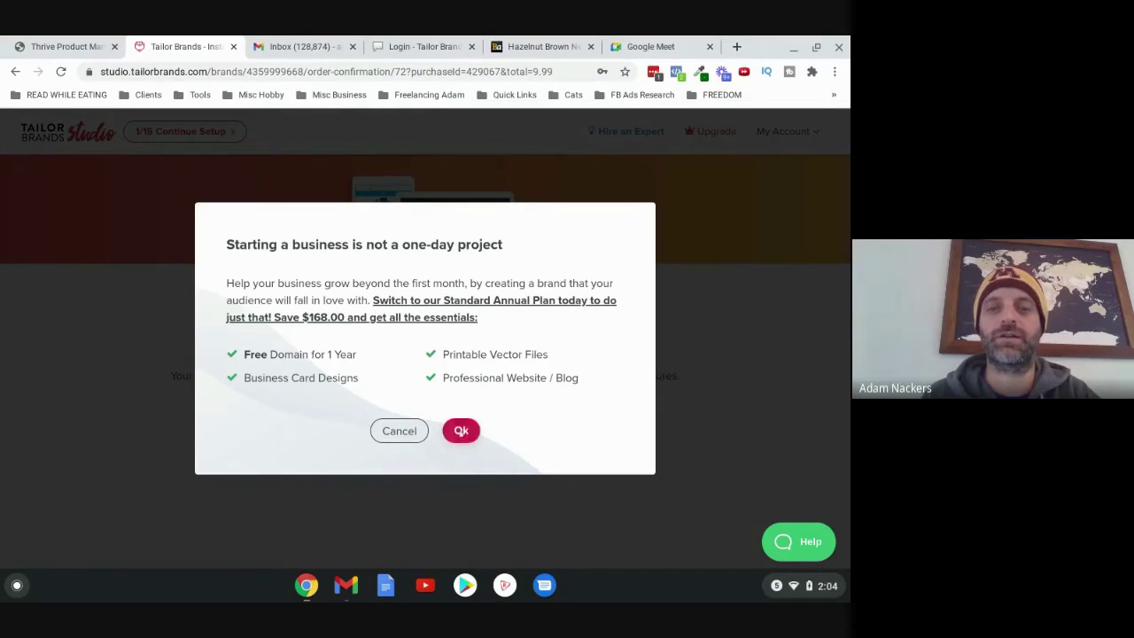
click(459, 429)
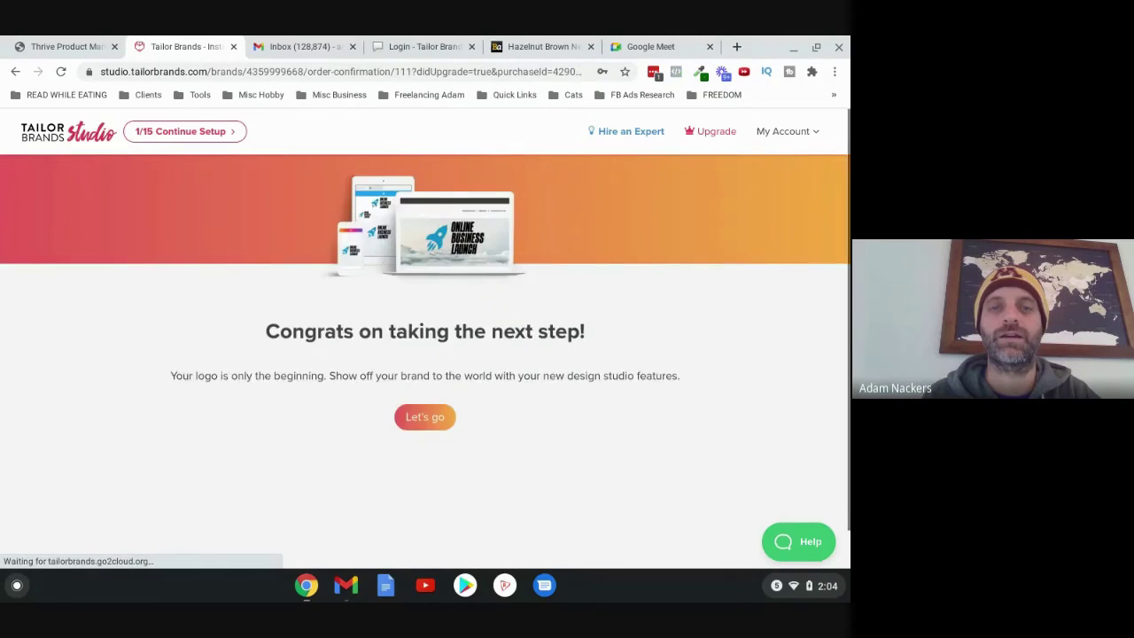
click(425, 417)
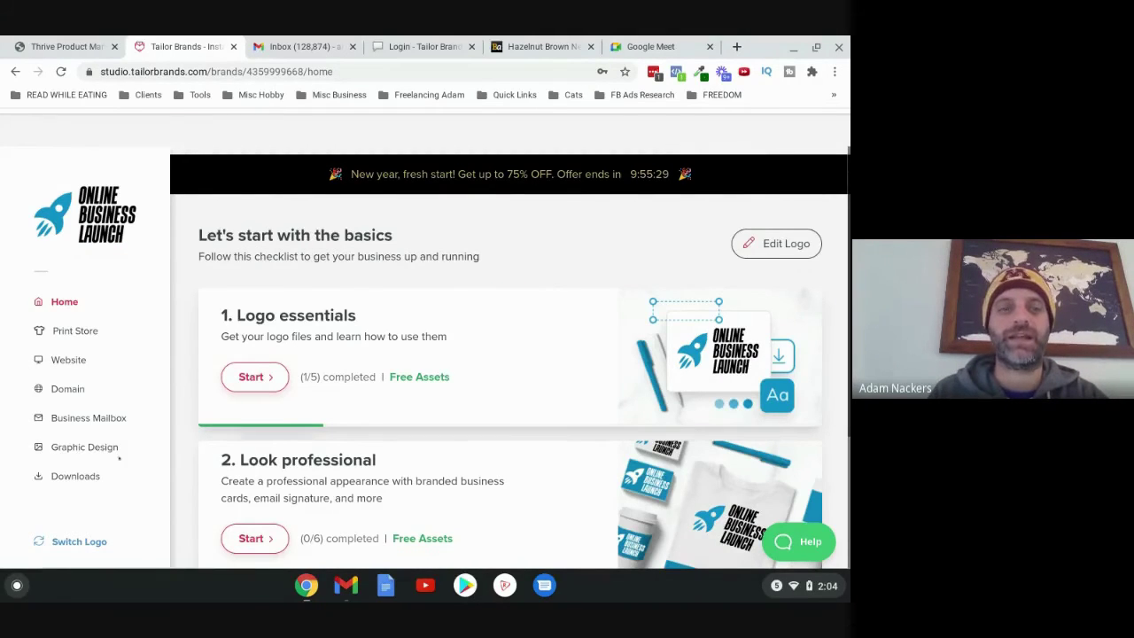
Download the Primary Logo files as Logos_ByTailorBrands (1).zip from the Downloads page.
click(76, 476)
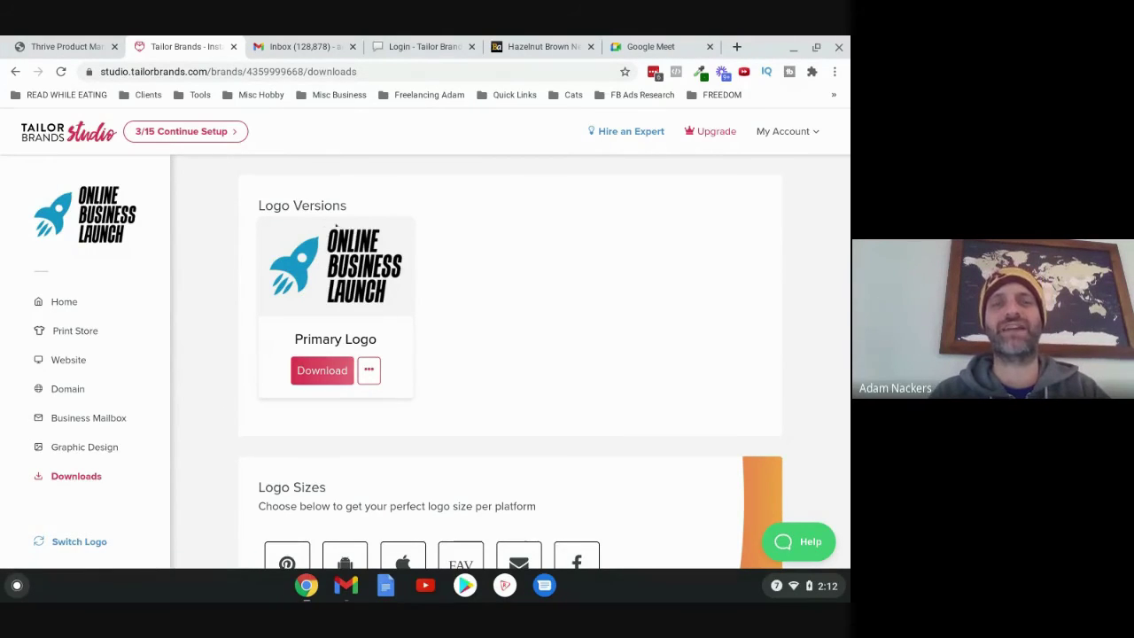
click(330, 372)
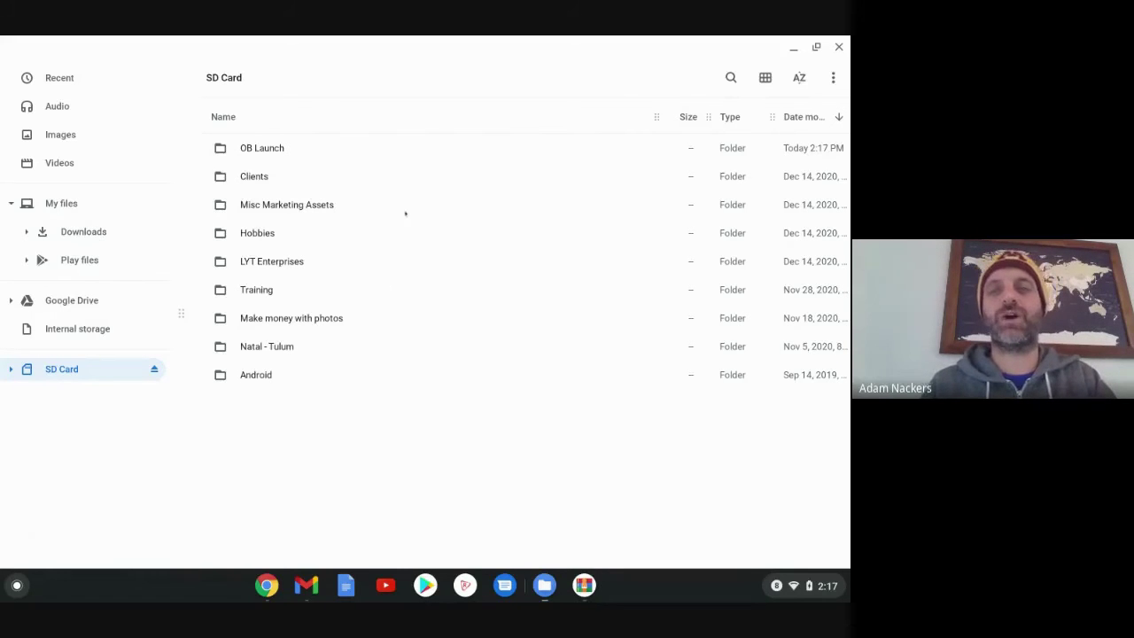
Open the OB Launch folder and view white_logo_color_background.jpg.
double_click(255, 143)
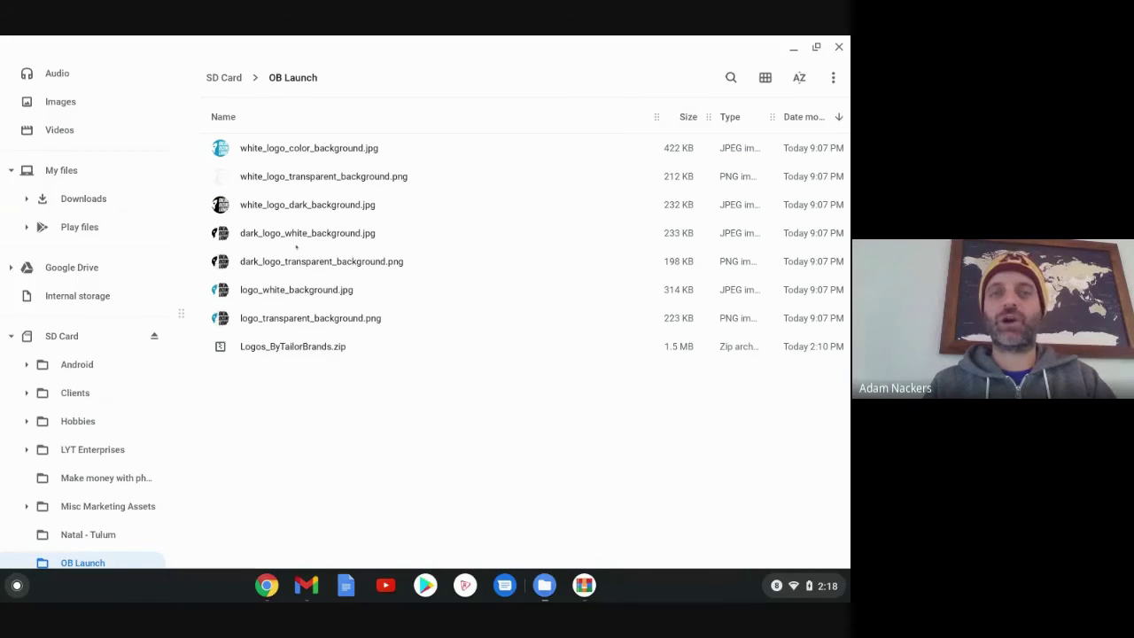
double_click(298, 154)
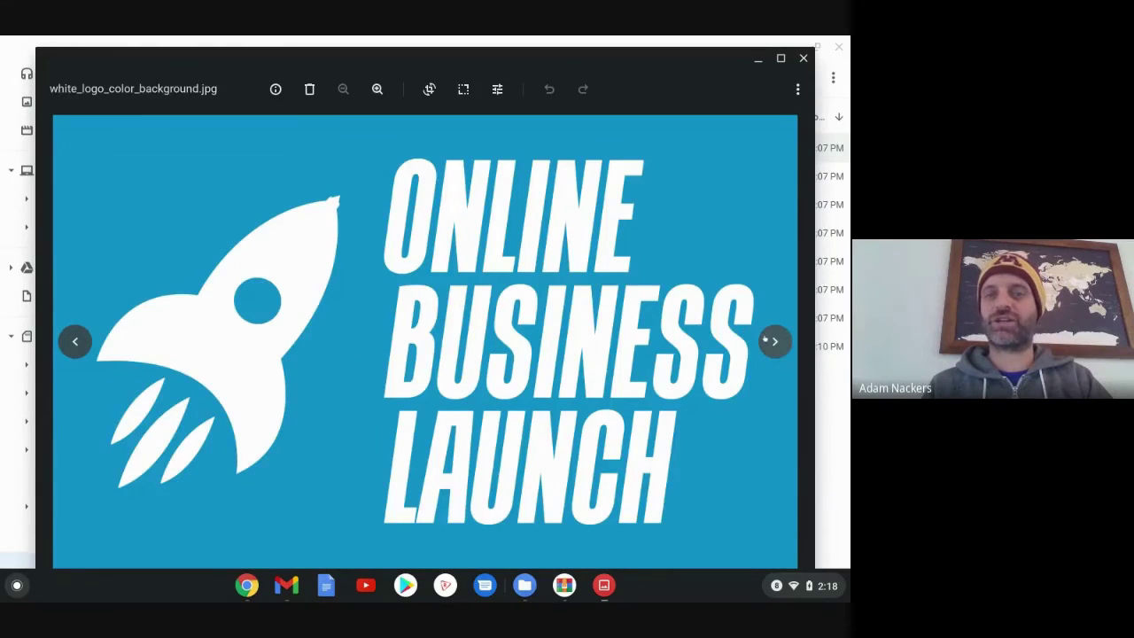
Browse the remaining logo variations in Gallery, then return to the Tailor Brands Downloads page.
click(769, 340)
click(769, 340)
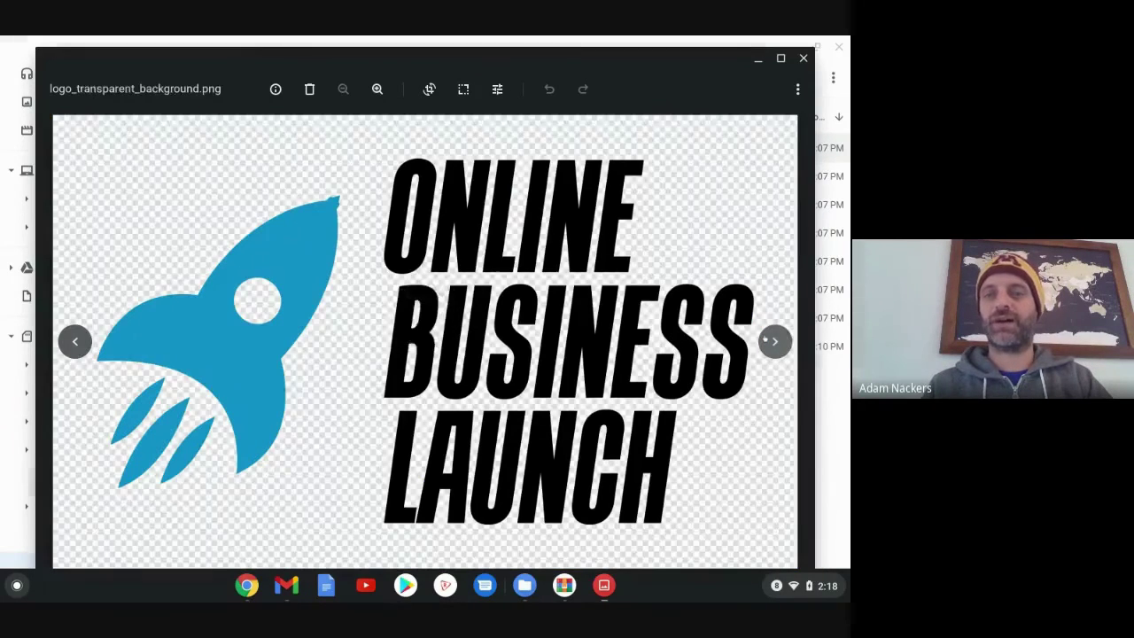
click(769, 340)
click(769, 340)
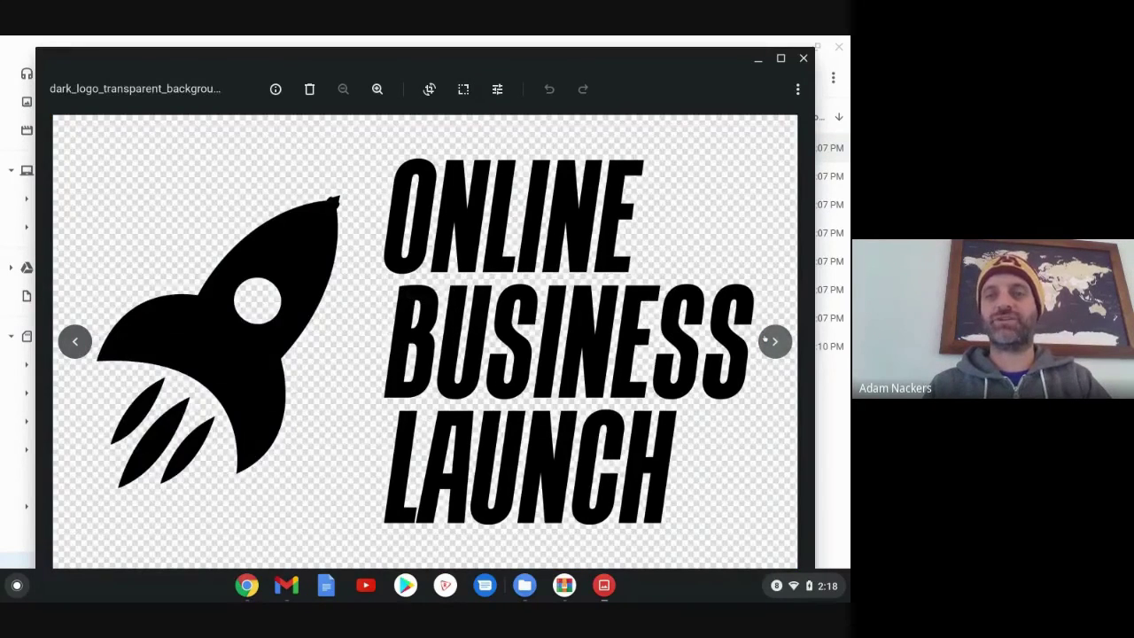
click(769, 340)
click(770, 340)
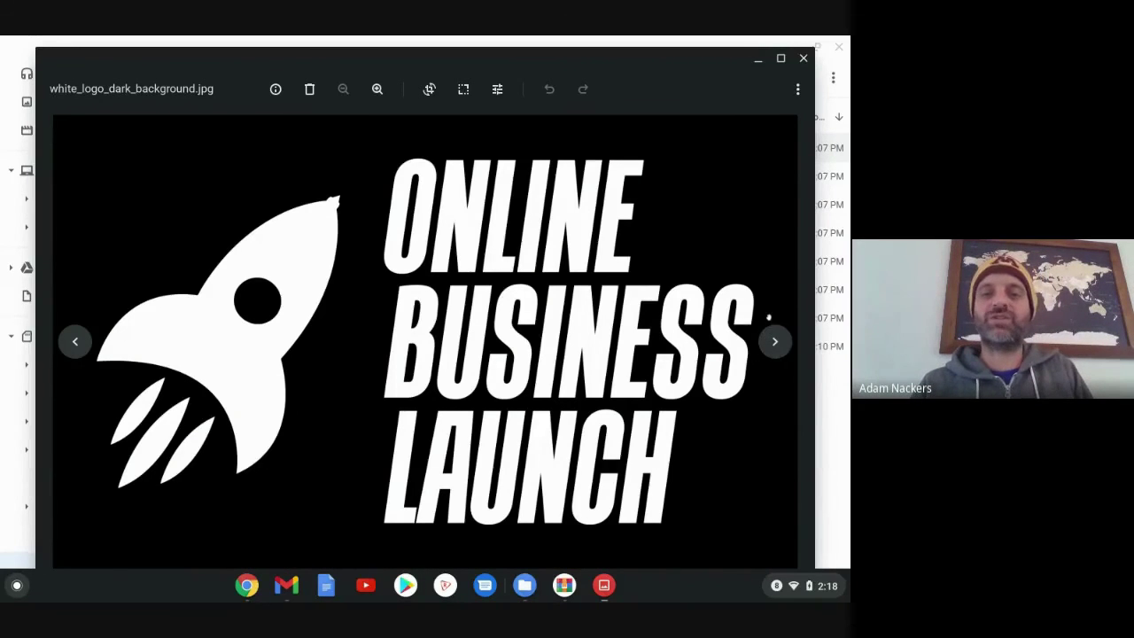
key(alt+Tab)
key(Tab)
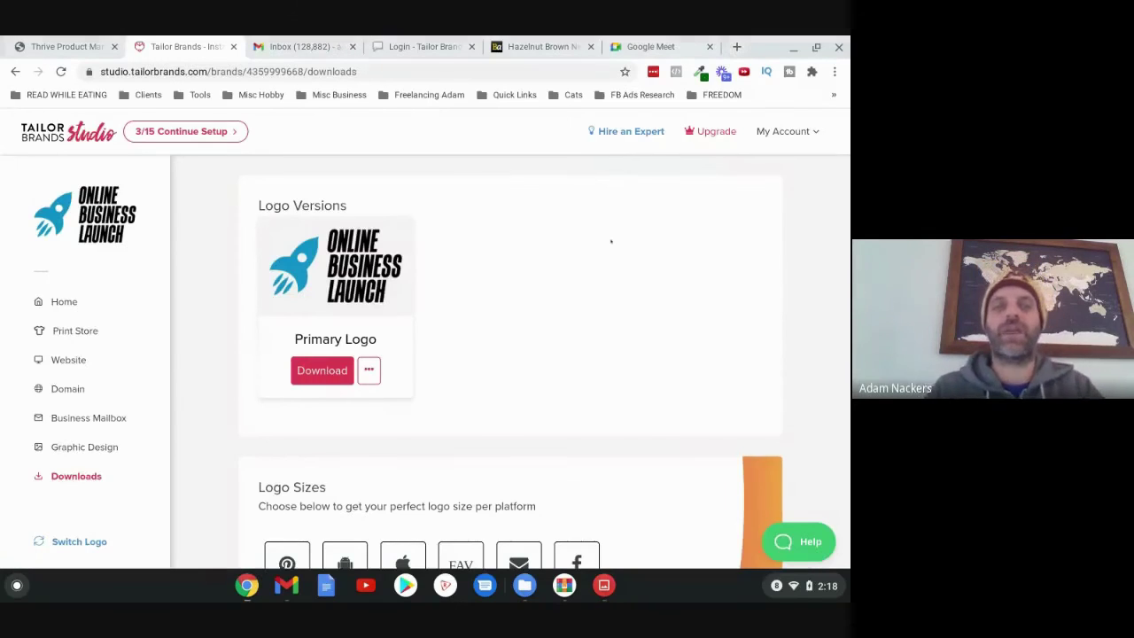
Start deactivating the Online Business Launch subscription from My Account > Settings.
click(795, 144)
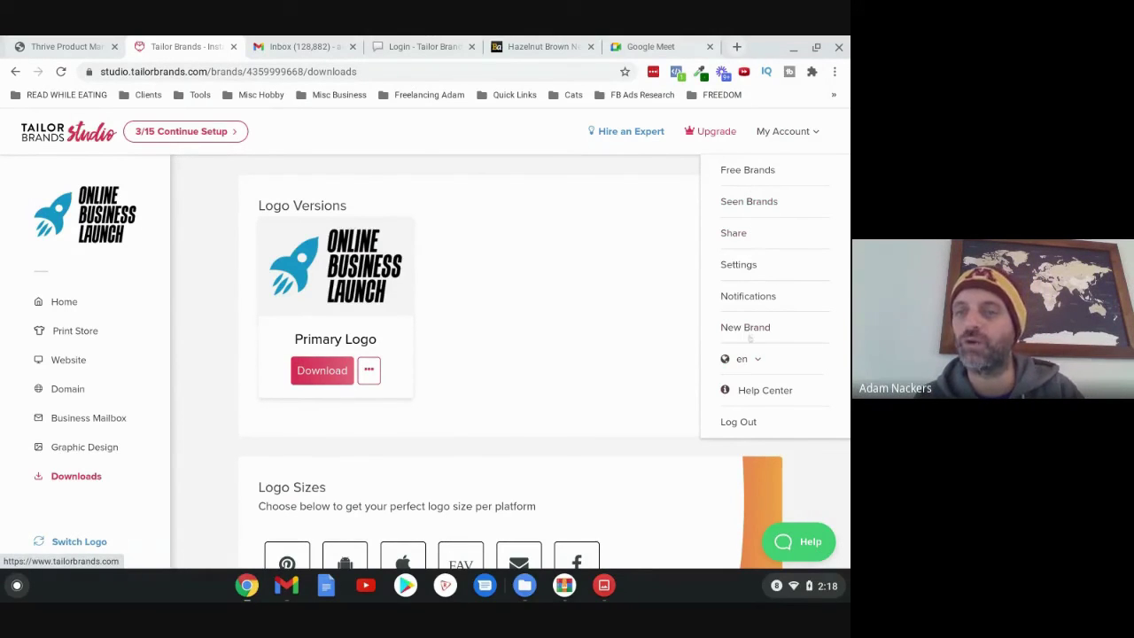
click(740, 264)
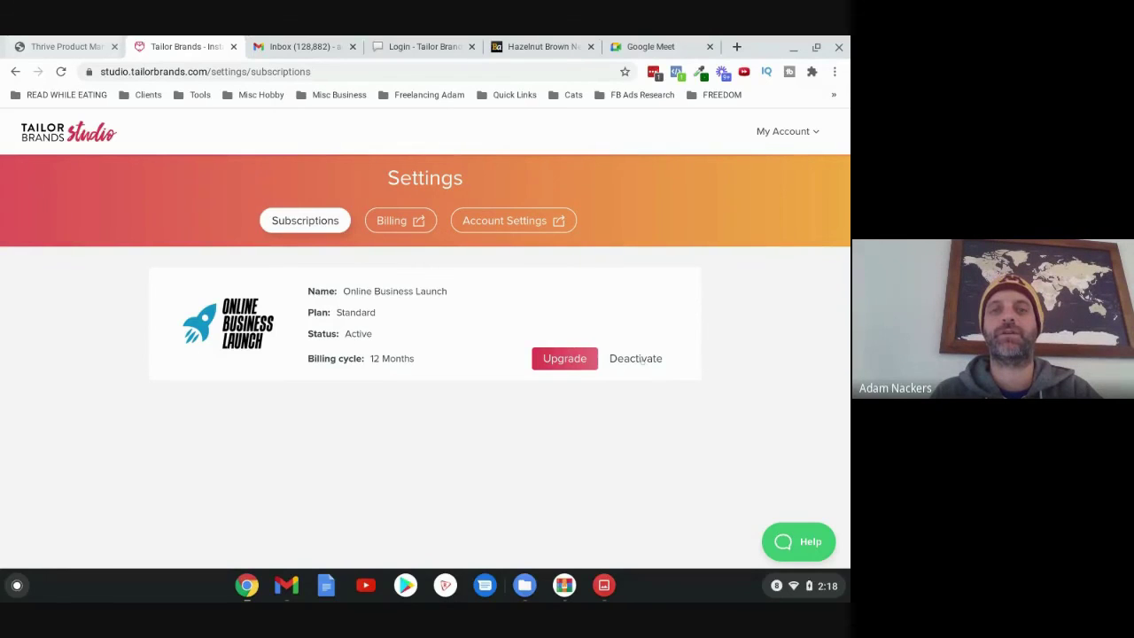
click(638, 359)
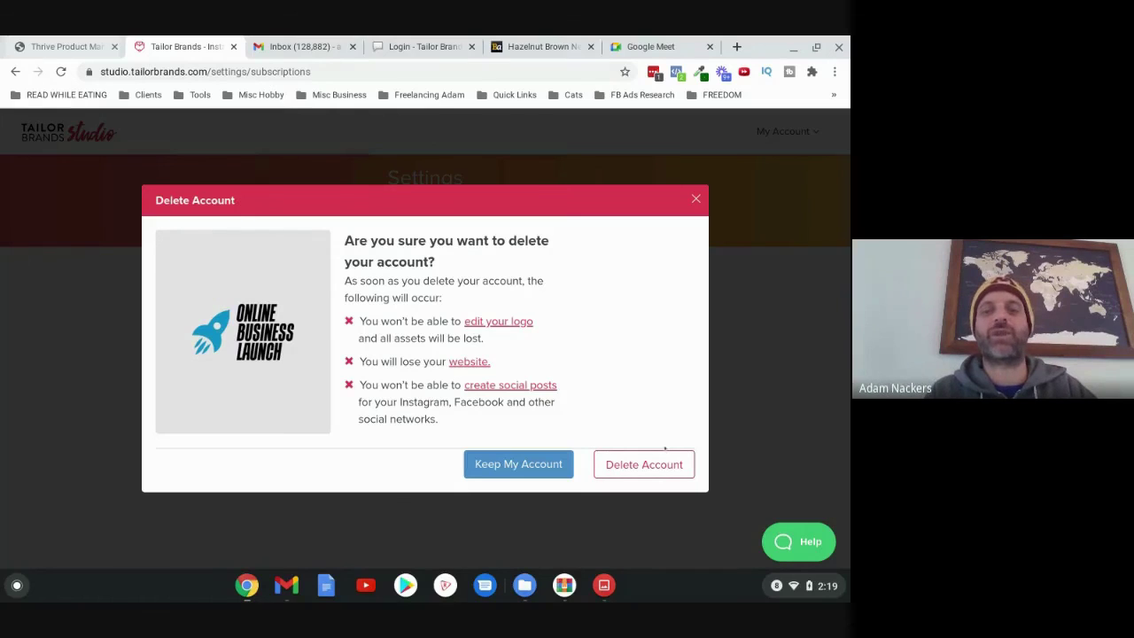
Confirm the deletion with reason 'I just want a logo' and note 'Don't need this'.
click(658, 464)
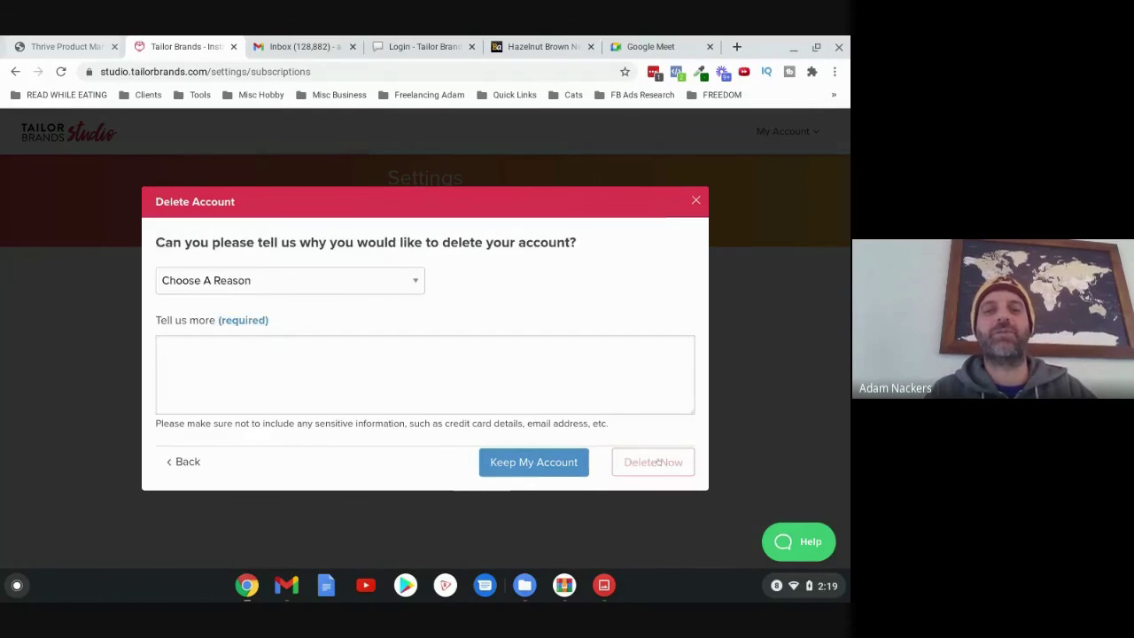
click(321, 282)
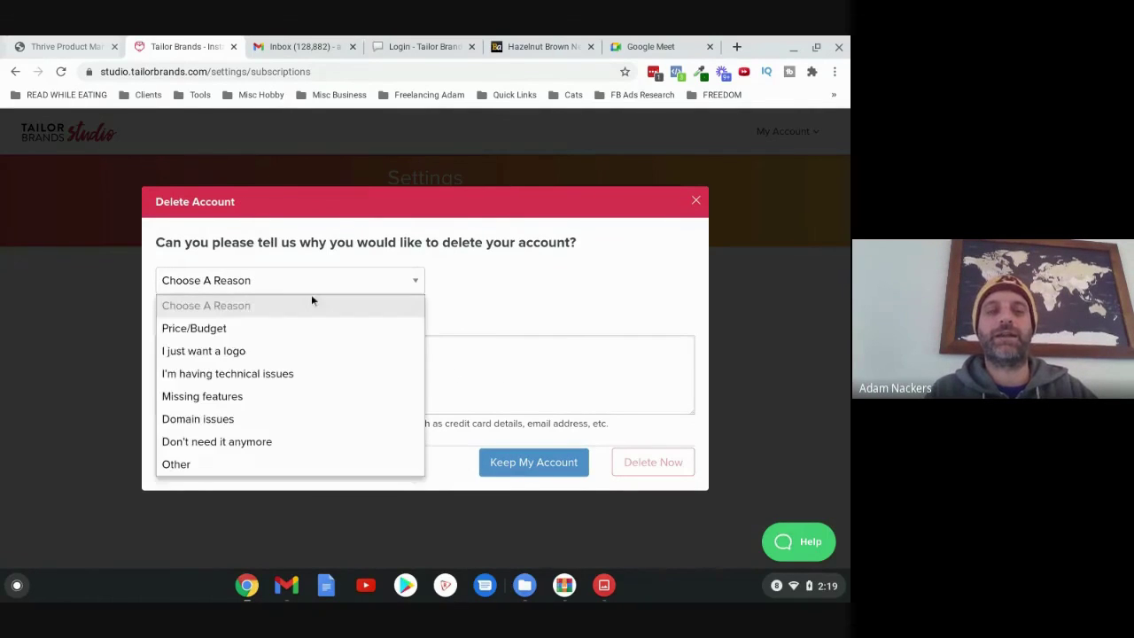
click(236, 350)
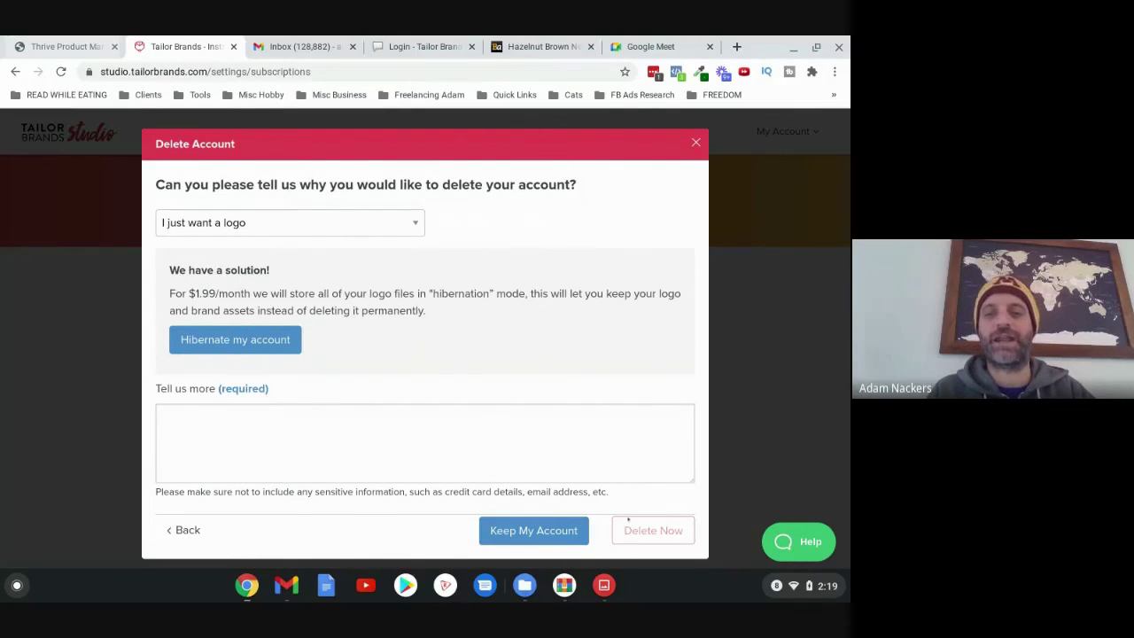
click(413, 449)
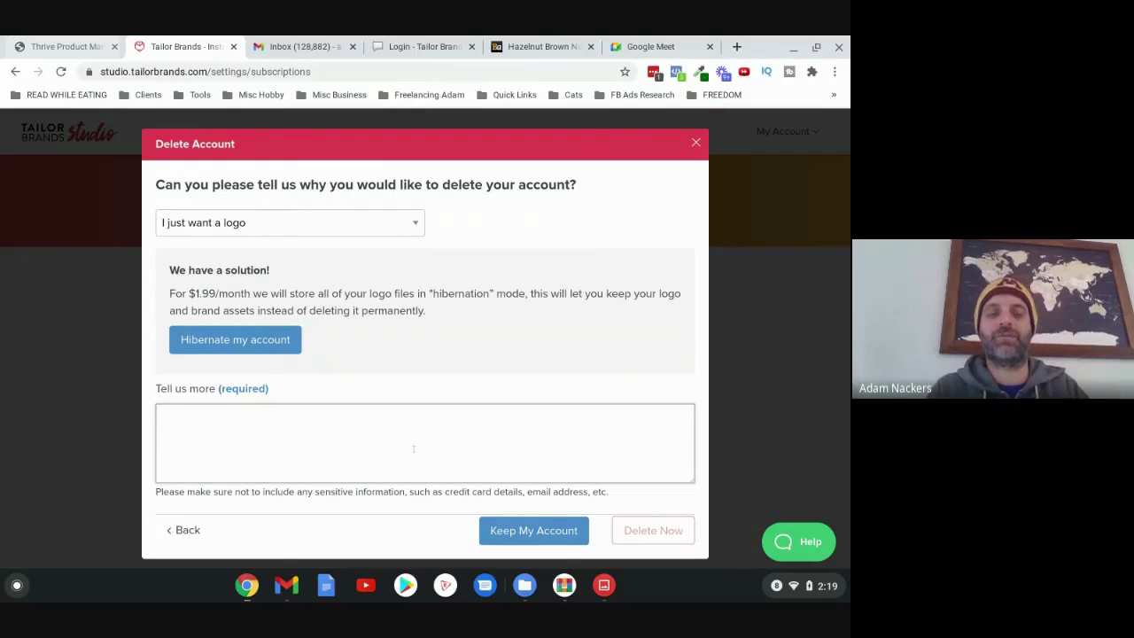
text(t)
key(BackSpace)
text(Don't need this)
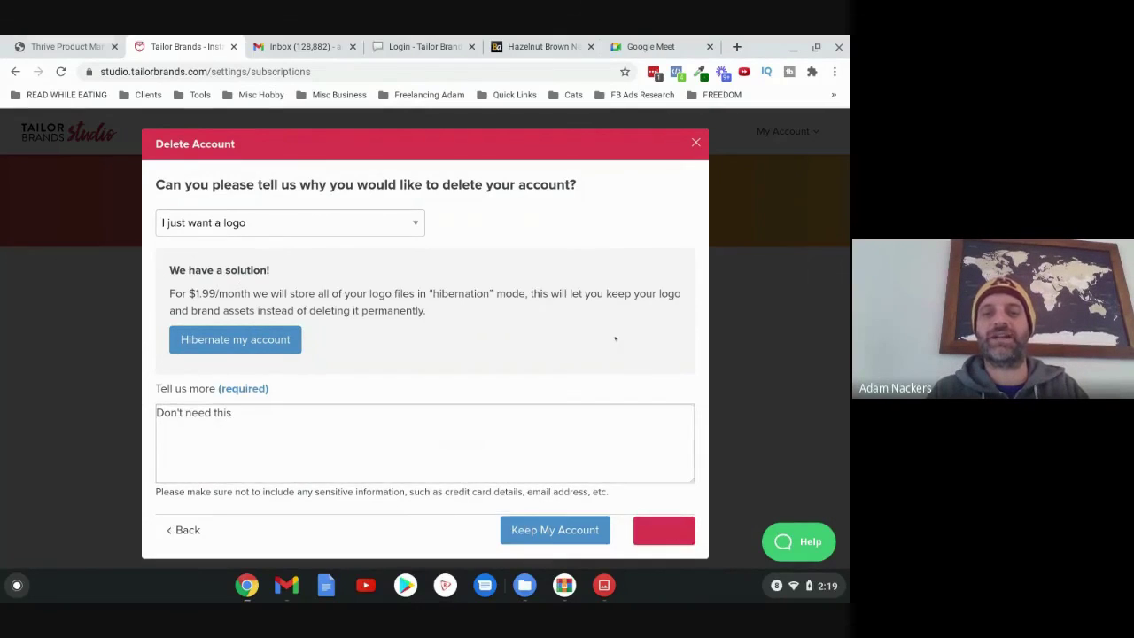
click(653, 530)
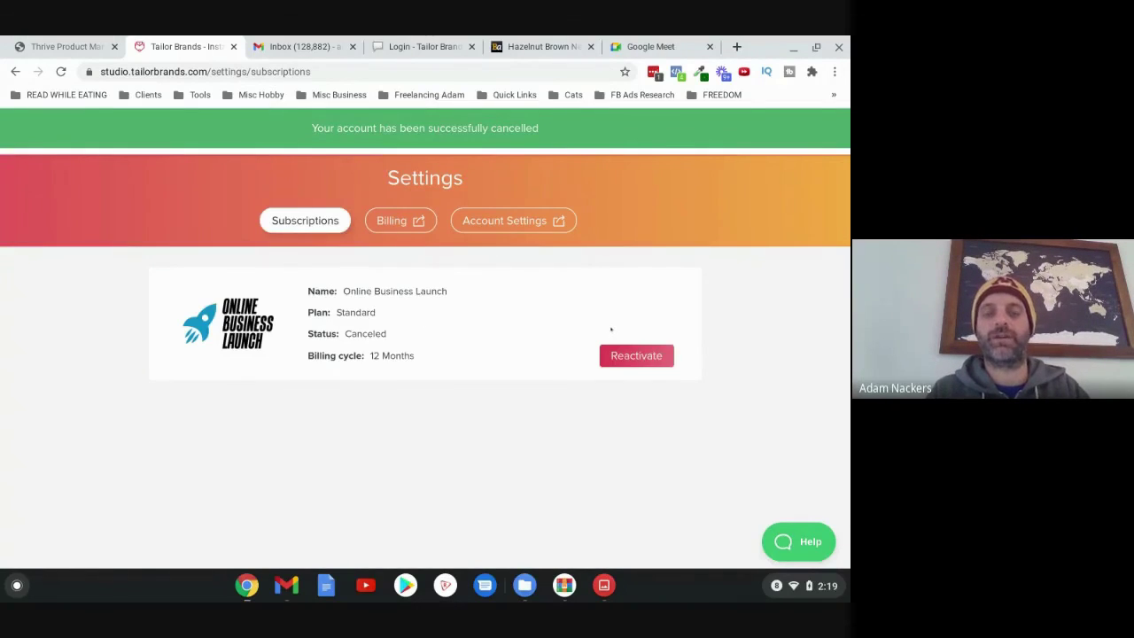